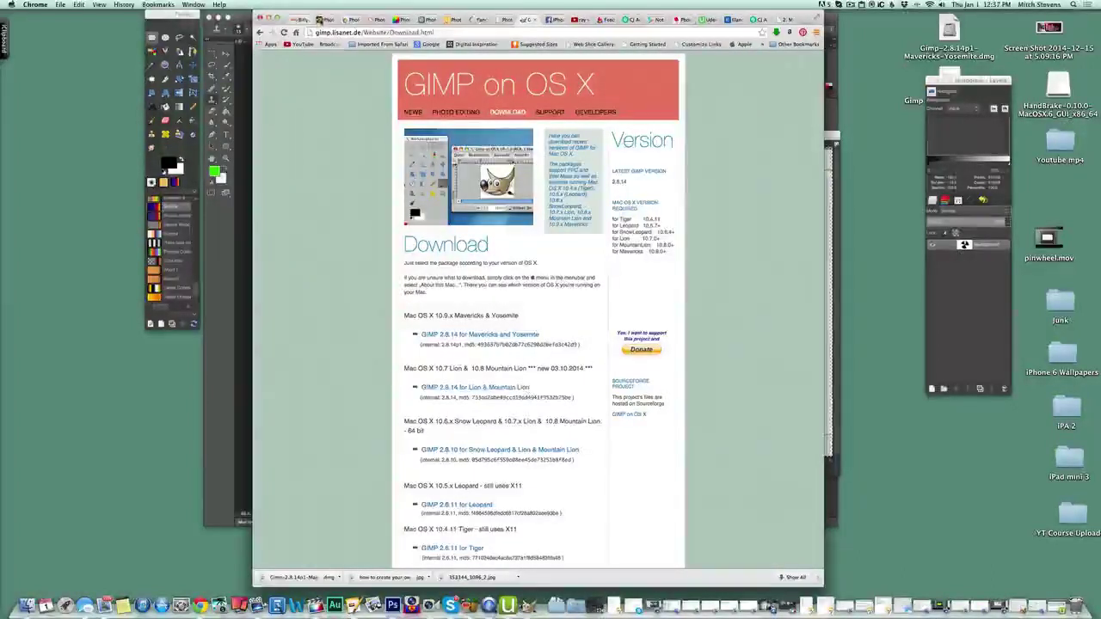
- Look through the Ribbet, BeFunky, PicMonkey, Fotor, Pixlr and iPiccy photo editor websites
left_click(323, 20)
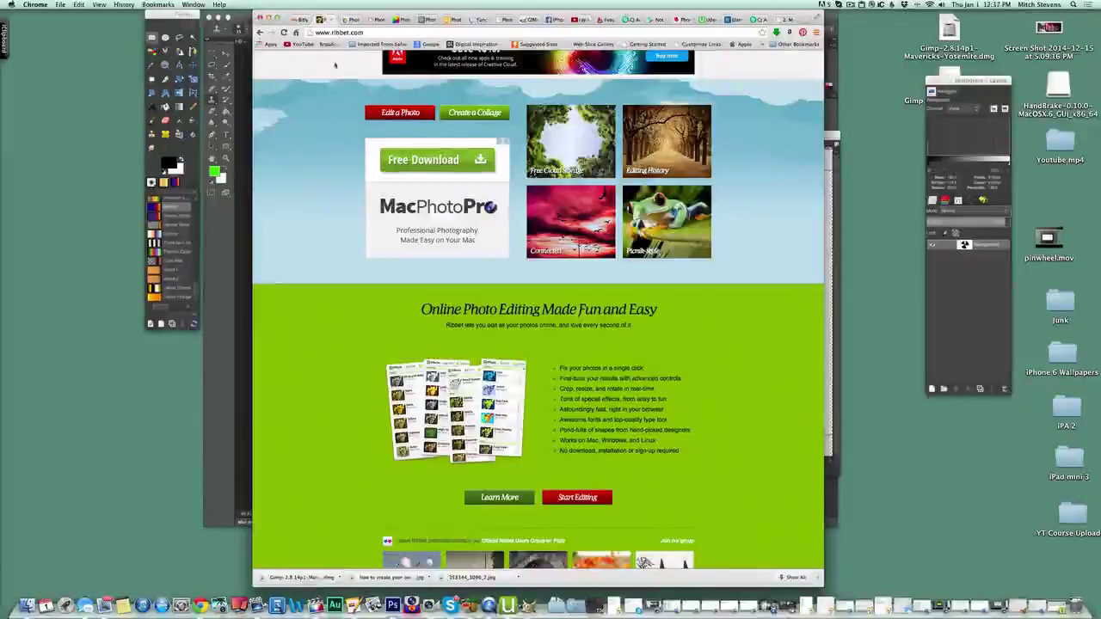
scroll(334, 90, "up", 1)
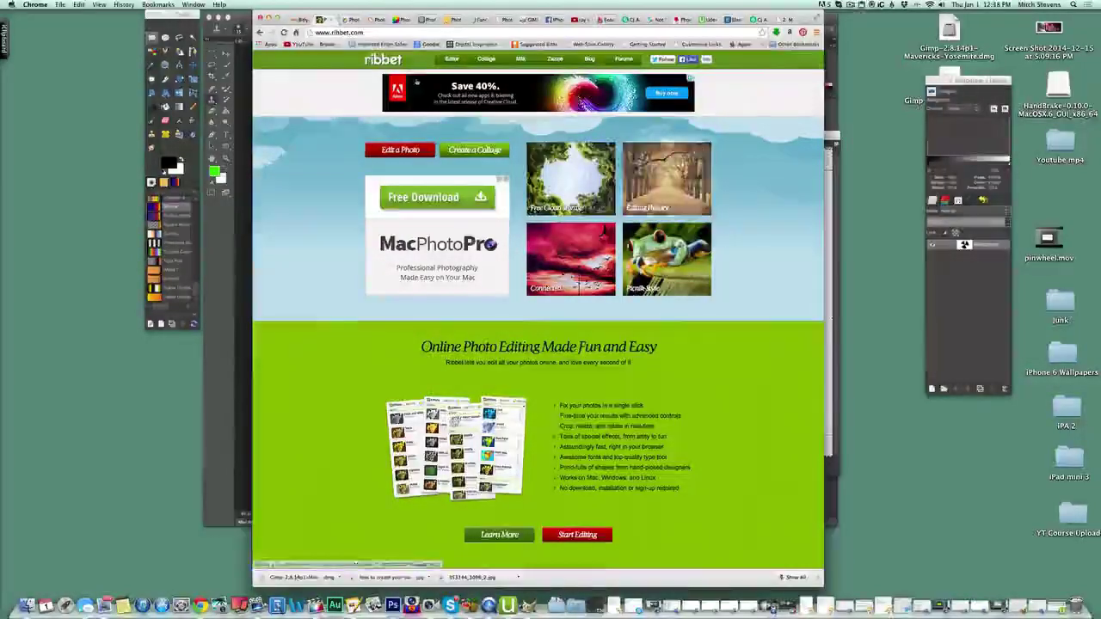
left_click(344, 19)
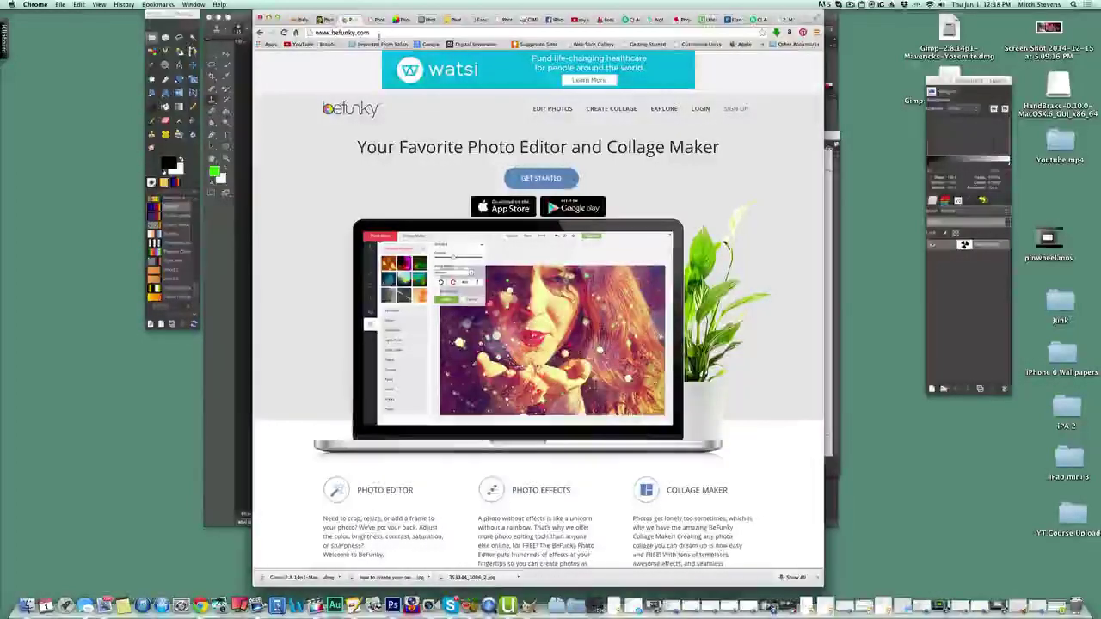
left_click(372, 19)
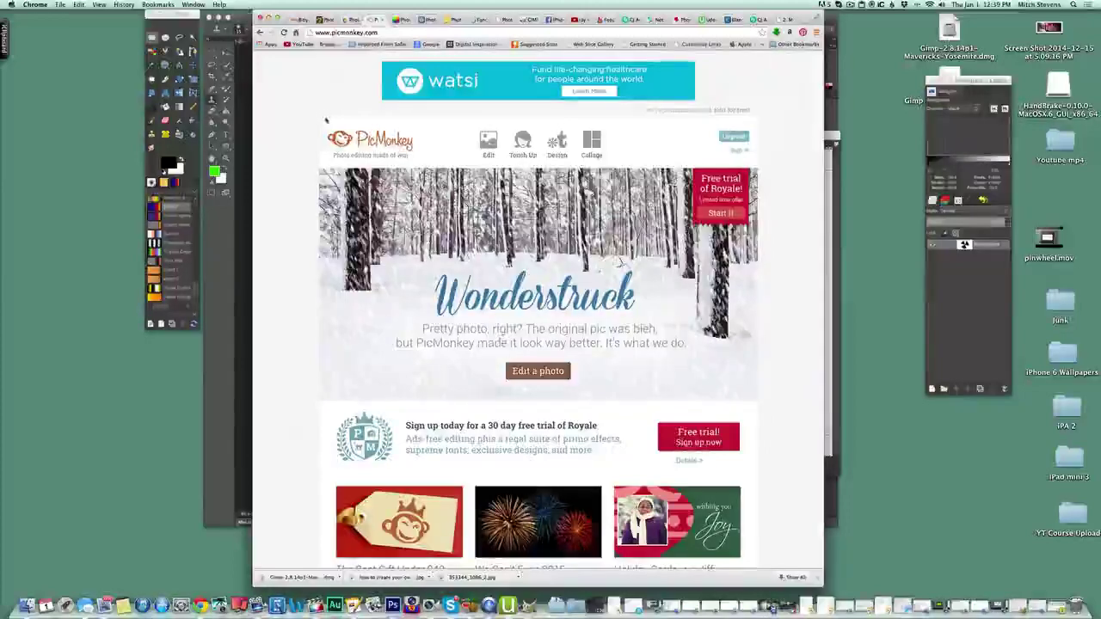
left_click(402, 20)
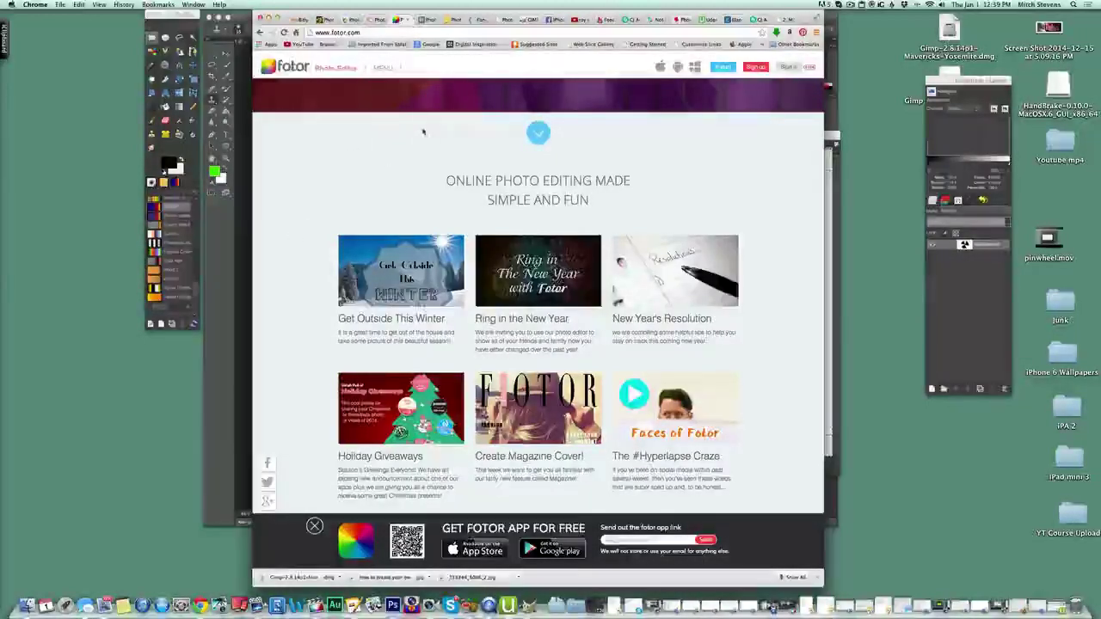
left_click(427, 19)
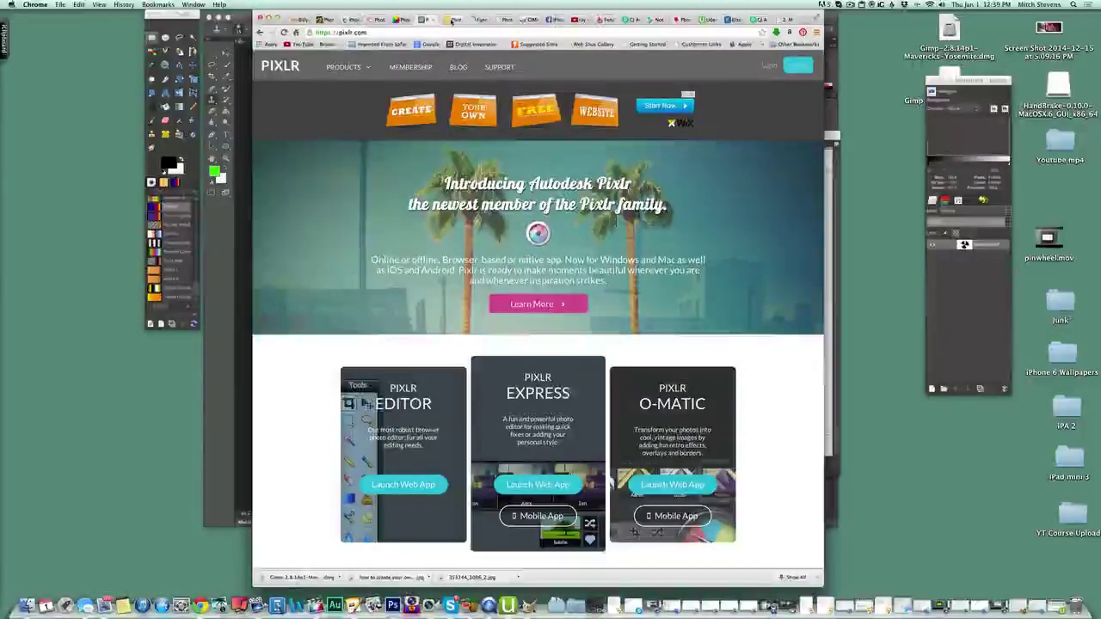
left_click(449, 20)
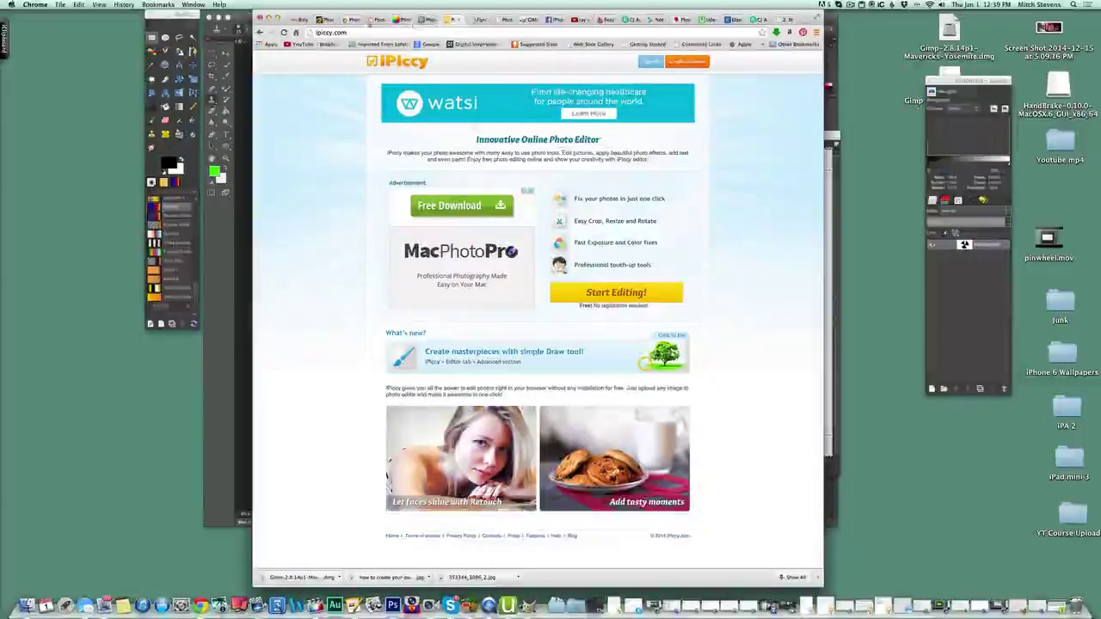
- Go to PicMonkey's free photo editor and load the image blogging101.jpg from the computer
left_click(375, 20)
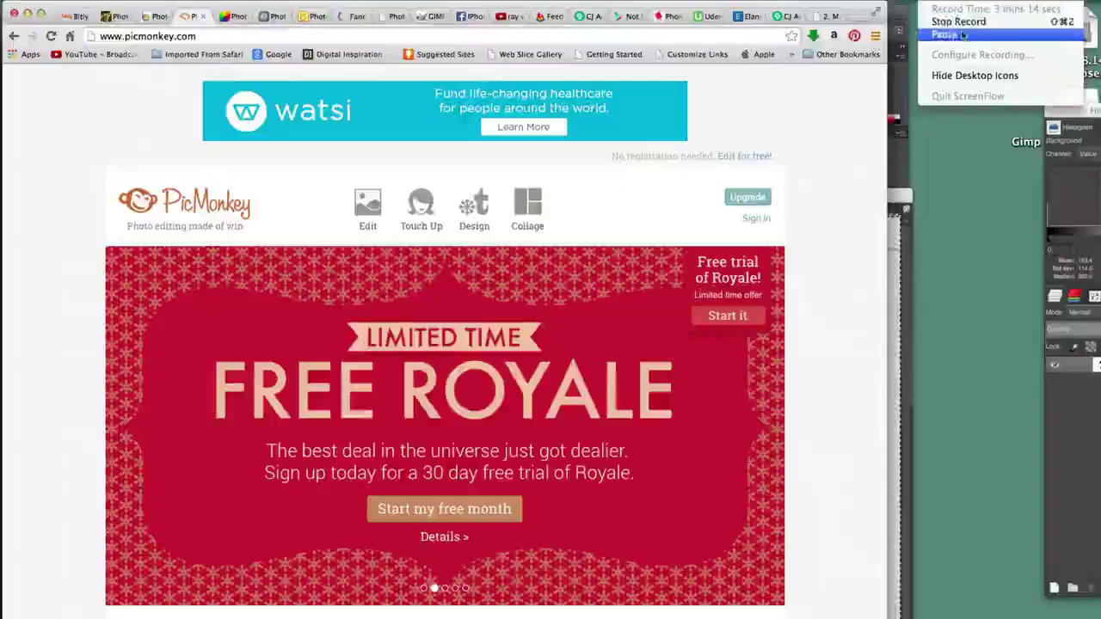
left_click(949, 32)
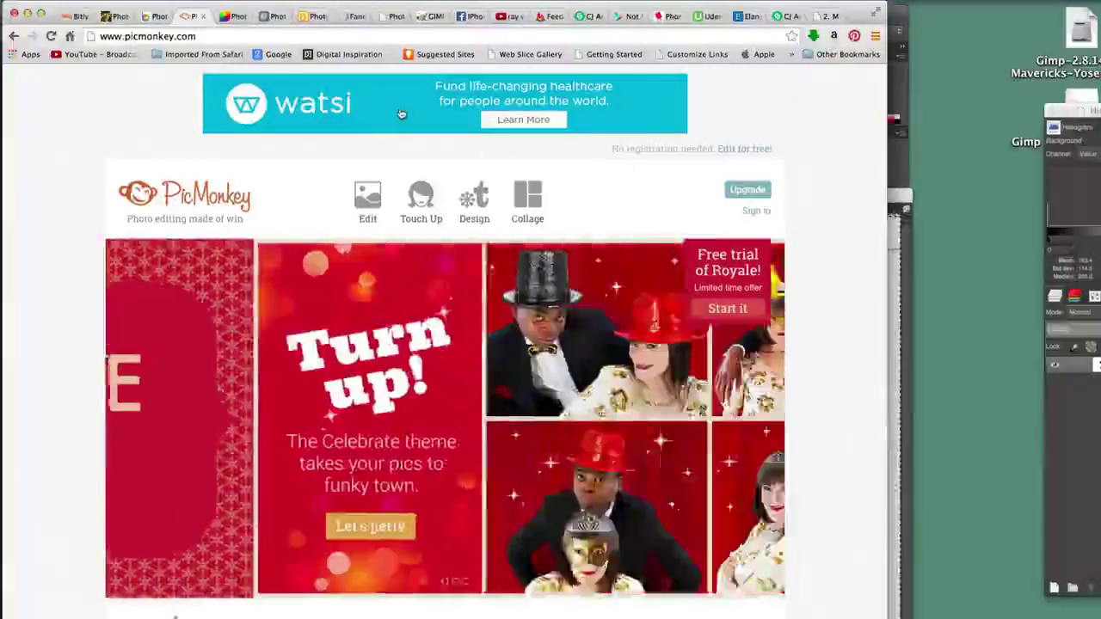
mouse_move(565, 184)
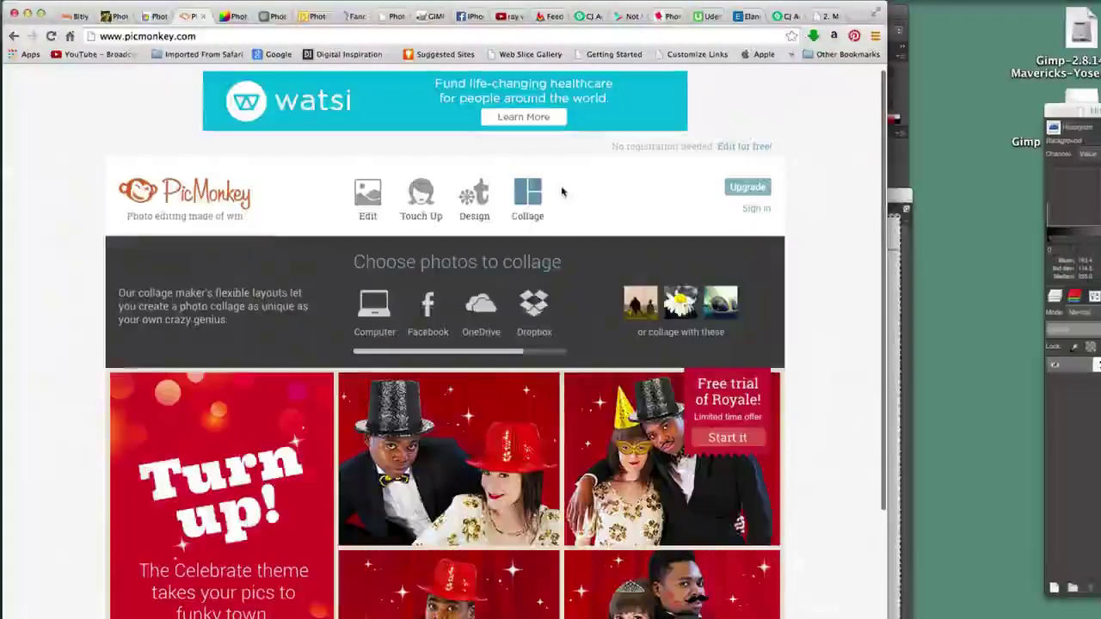
left_click(738, 147)
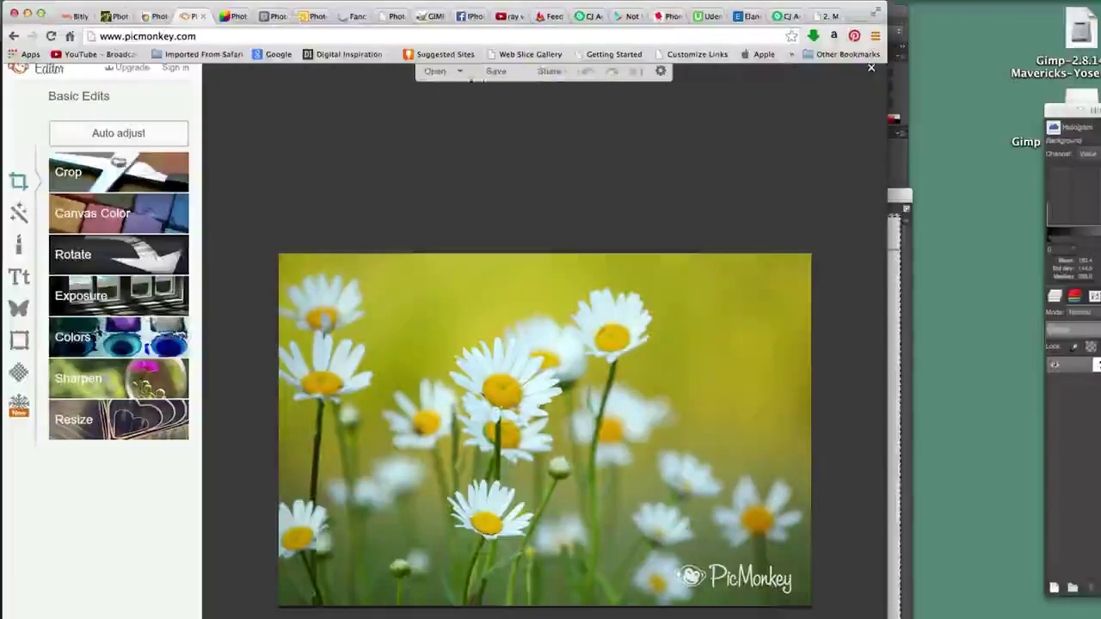
left_click(436, 73)
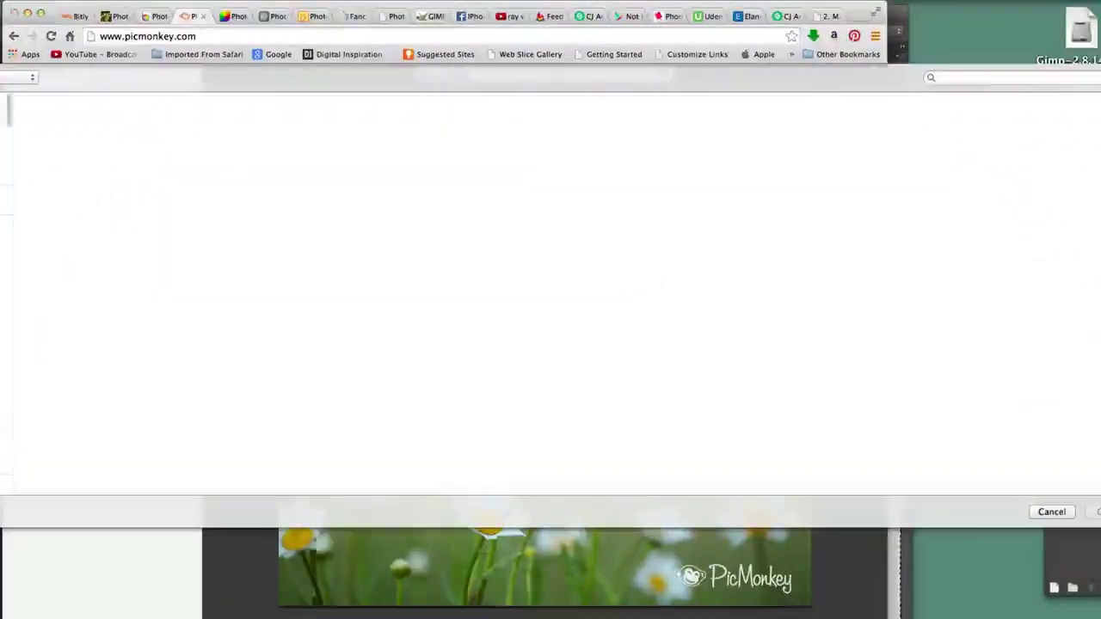
left_click(3, 115)
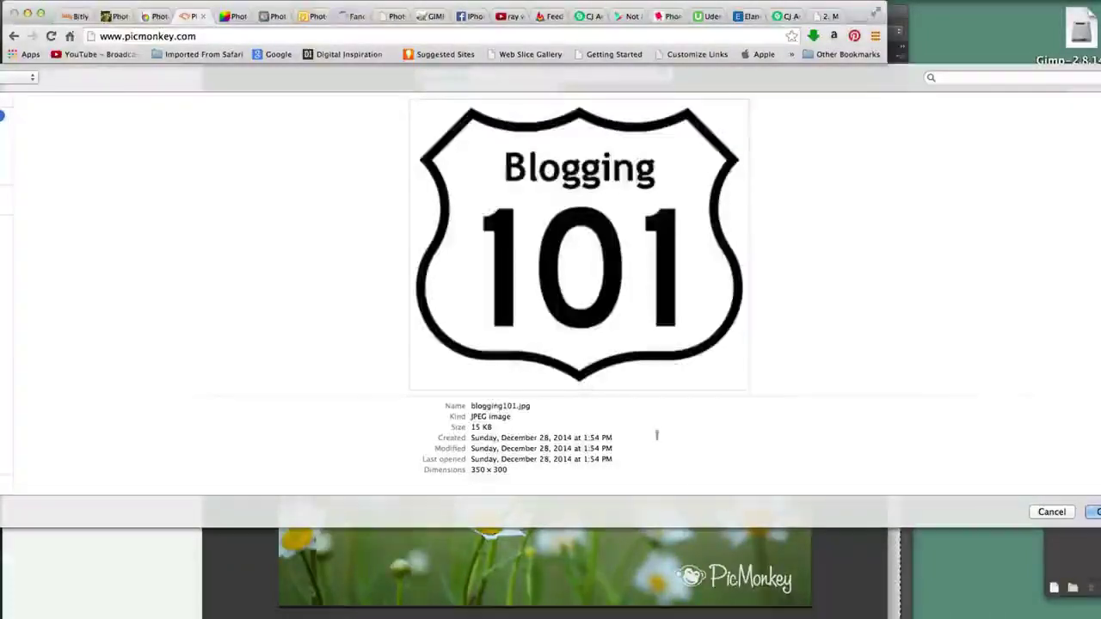
key("Return")
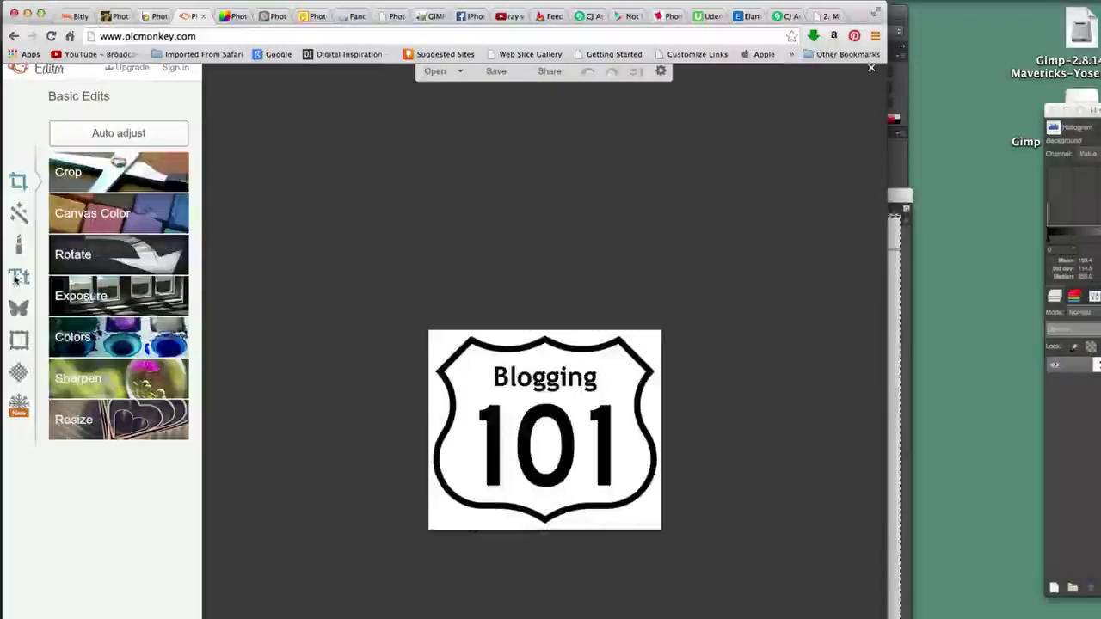
- Add the text "iPhonecaptain" in the Chunk Five font over the word Blogging on the shield
left_click(20, 277)
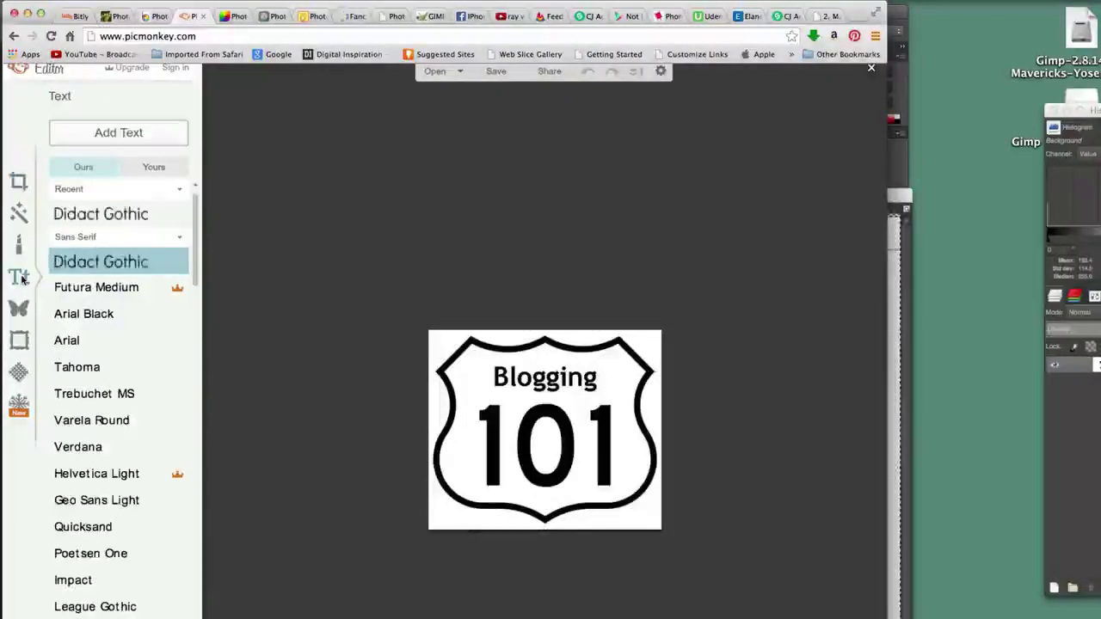
scroll(95, 478, "down", 10)
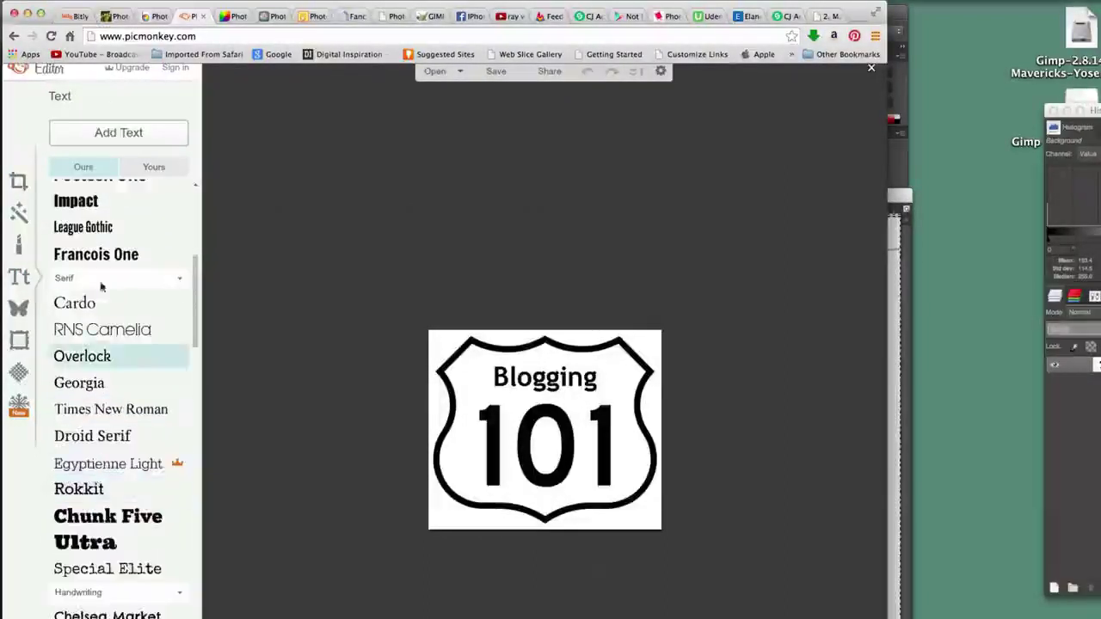
left_click(87, 516)
scroll(91, 534, "up", 1)
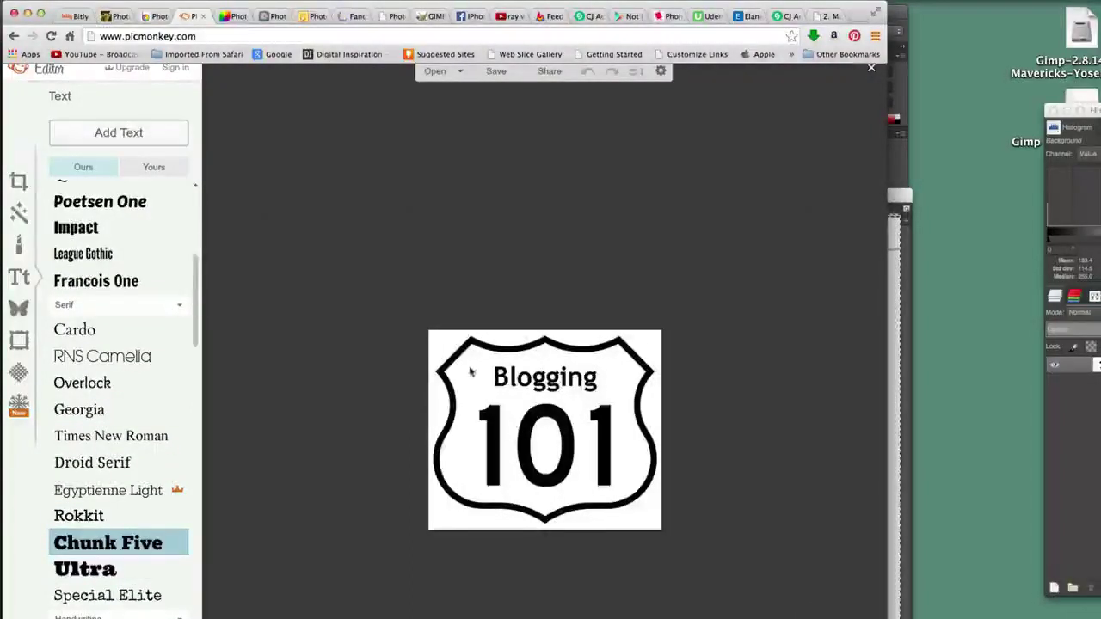
left_click(121, 135)
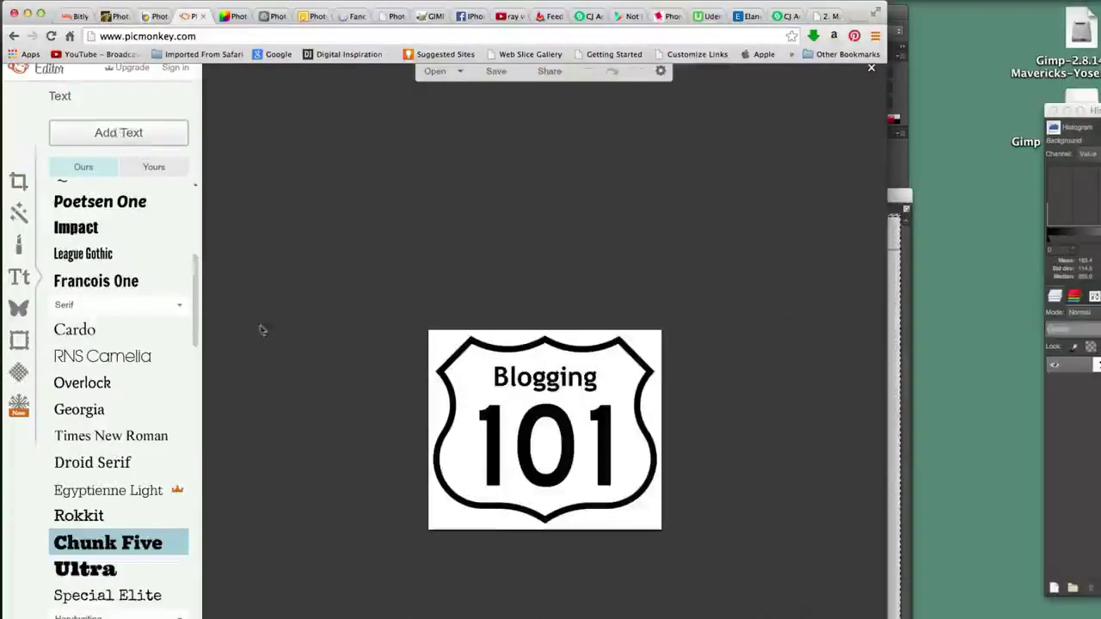
left_click(536, 387)
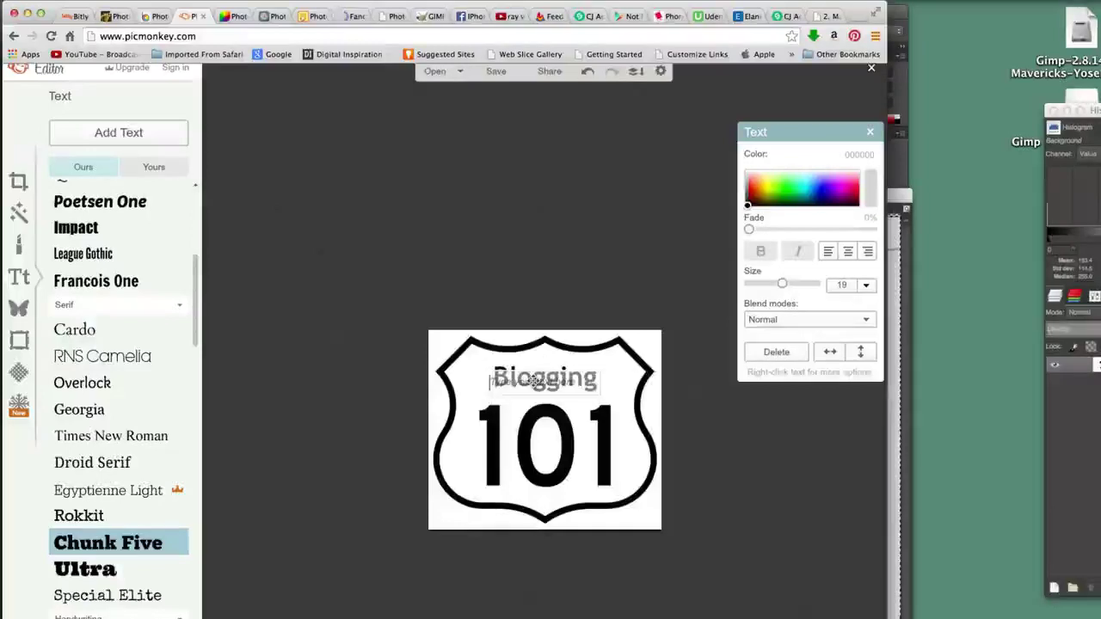
type("iP")
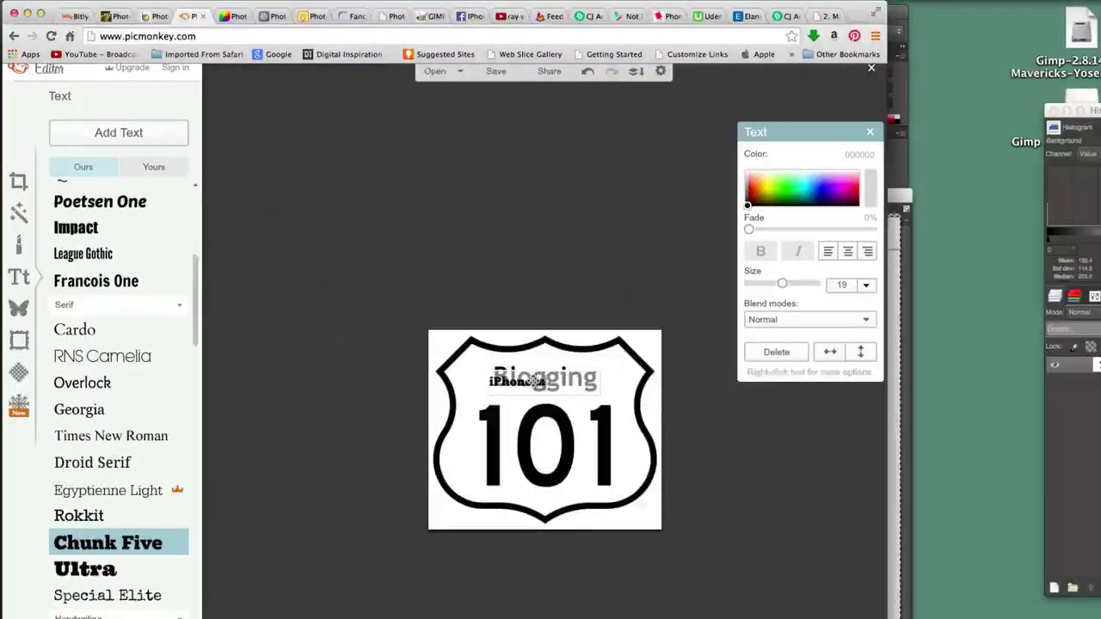
type("honeCaptain")
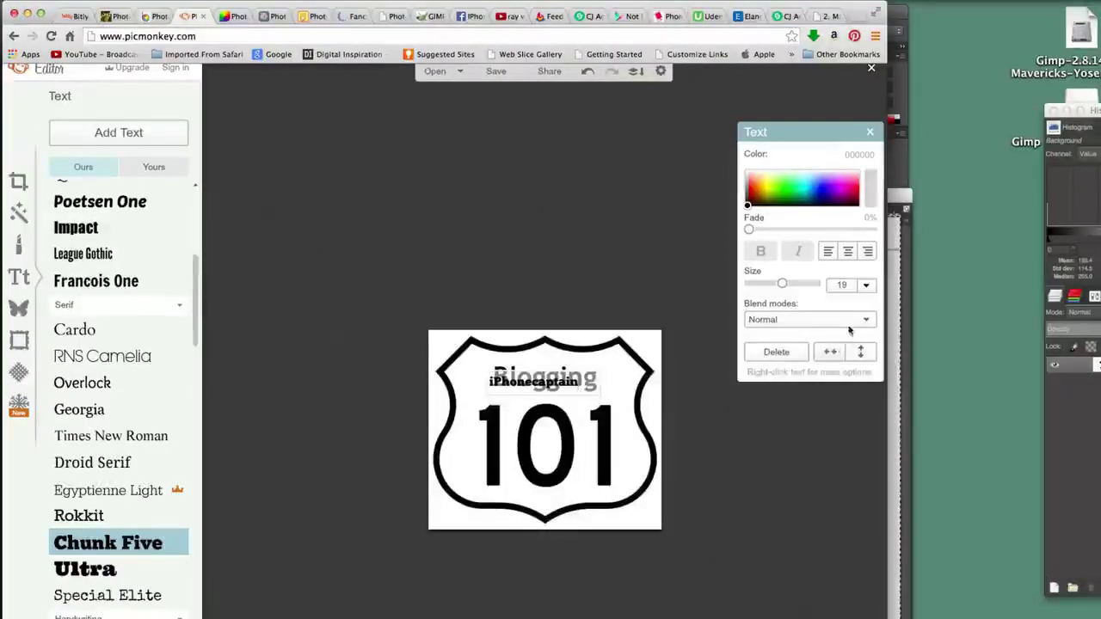
- Enlarge the iPhonecaptain text to size 43 and place it across the lower part of the shield
left_click_drag(786, 283, 806, 284)
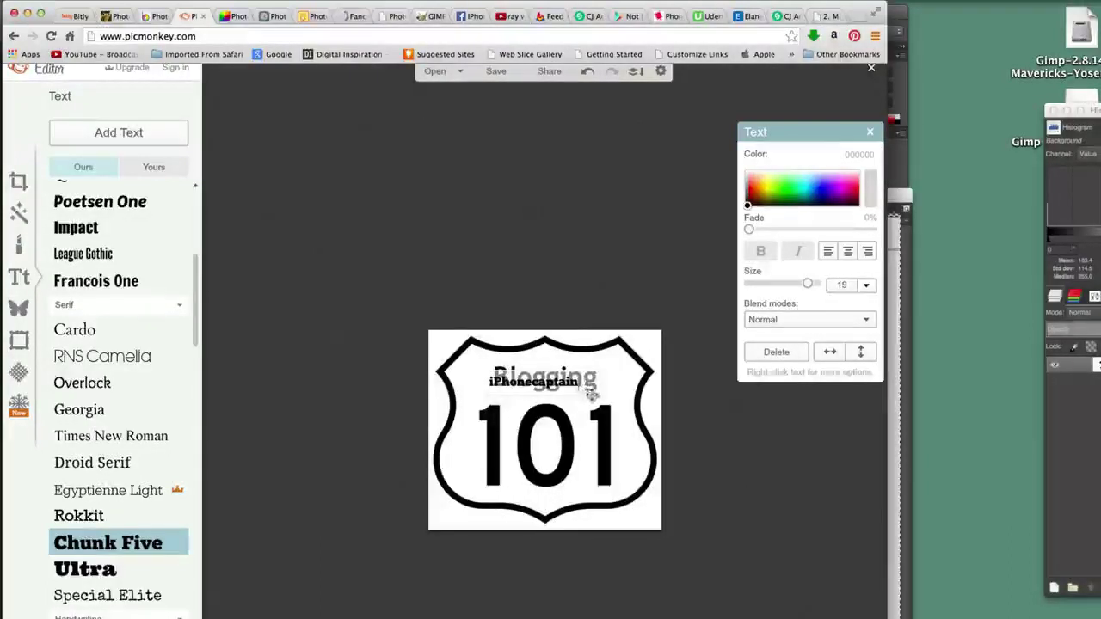
left_click(598, 423)
left_click_drag(558, 382, 666, 434)
left_click_drag(586, 416, 575, 493)
left_click_drag(468, 483, 433, 443)
left_click_drag(489, 479, 502, 478)
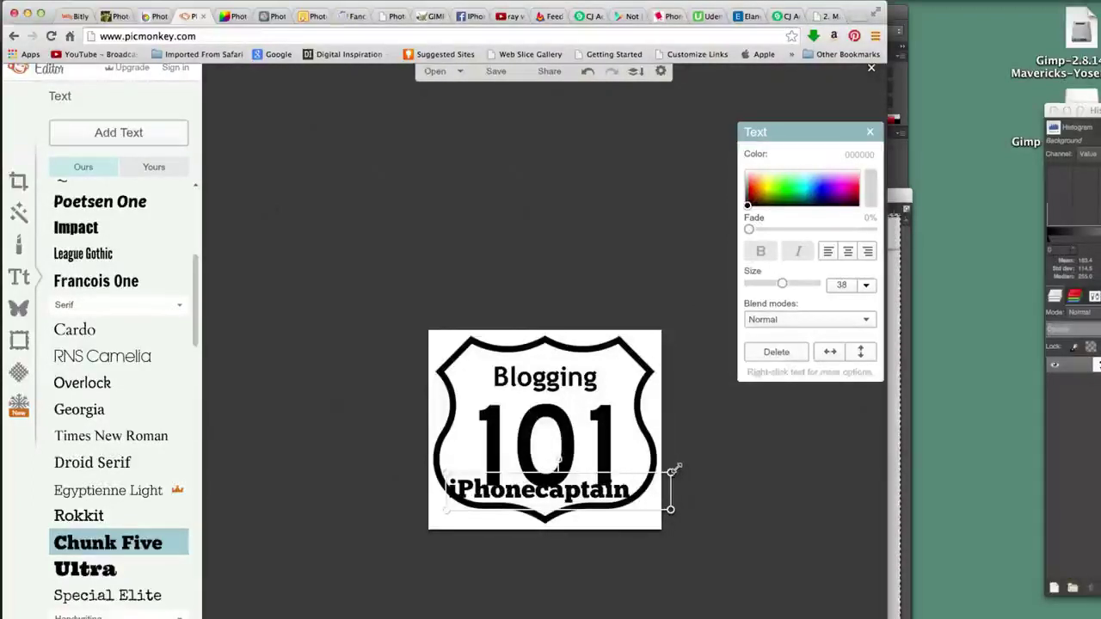
left_click_drag(672, 470, 703, 460)
left_click_drag(591, 509, 585, 507)
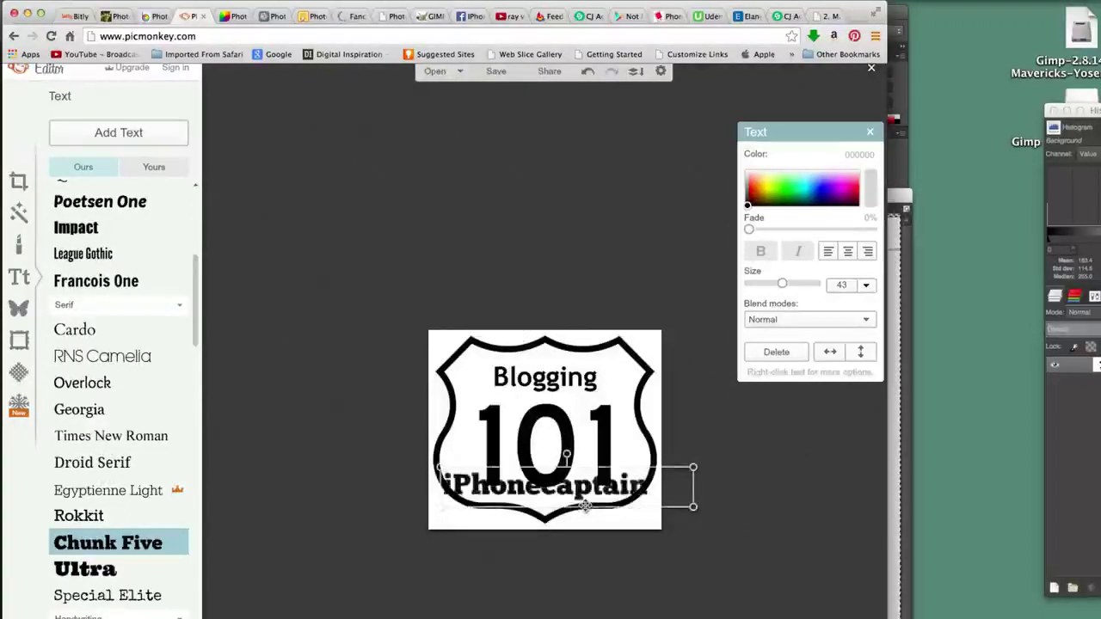
- Set the text's blend mode to Darken and align it left, with the fade at 0%
left_click(865, 320)
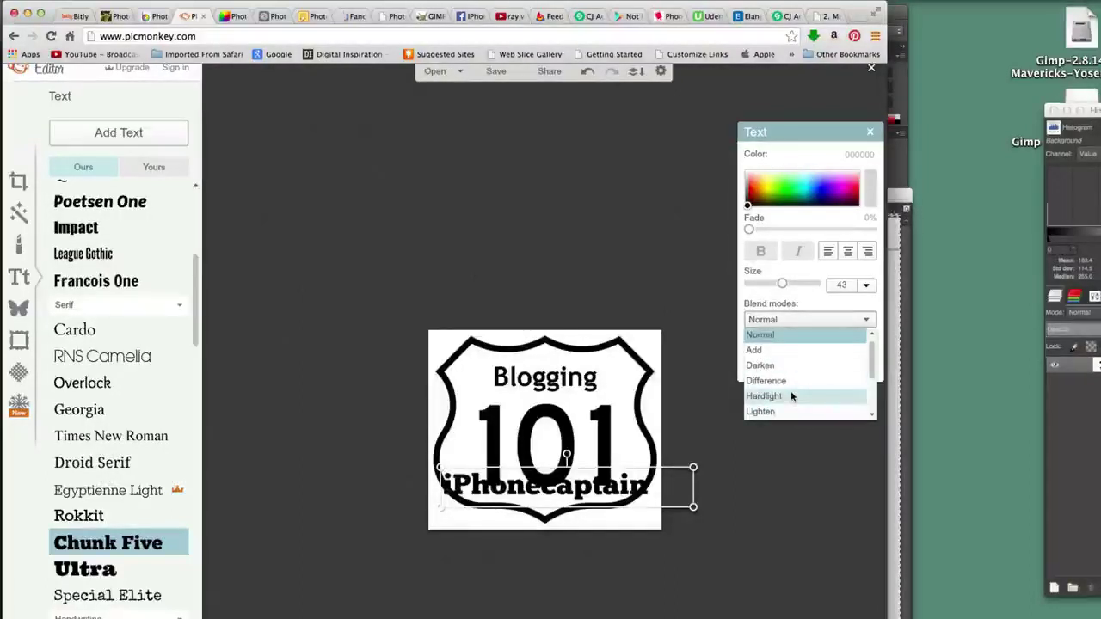
left_click(789, 369)
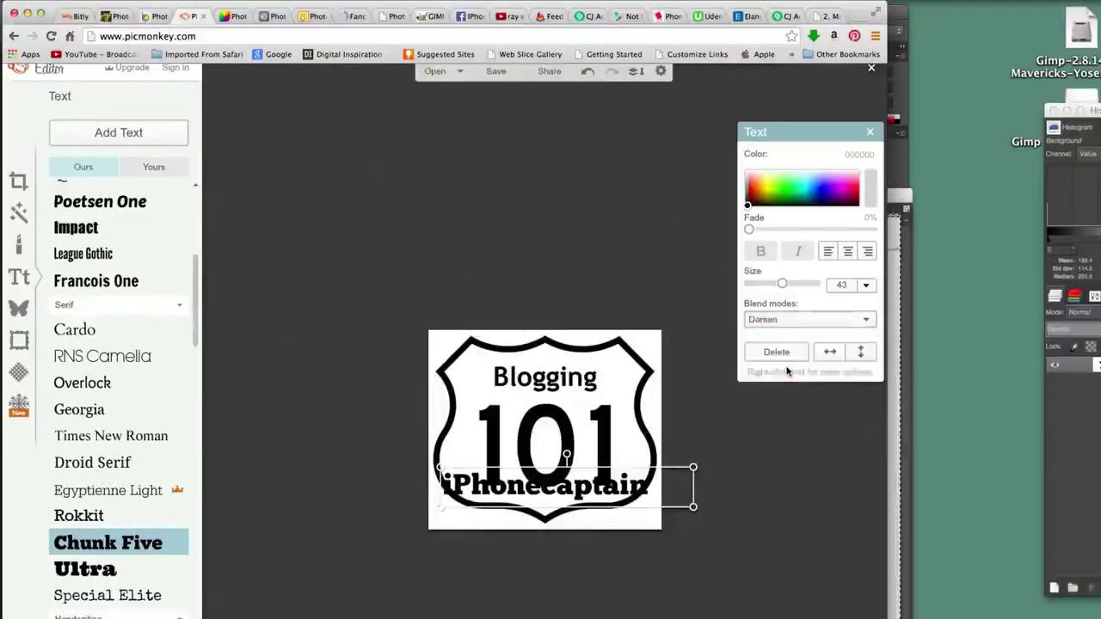
left_click(848, 252)
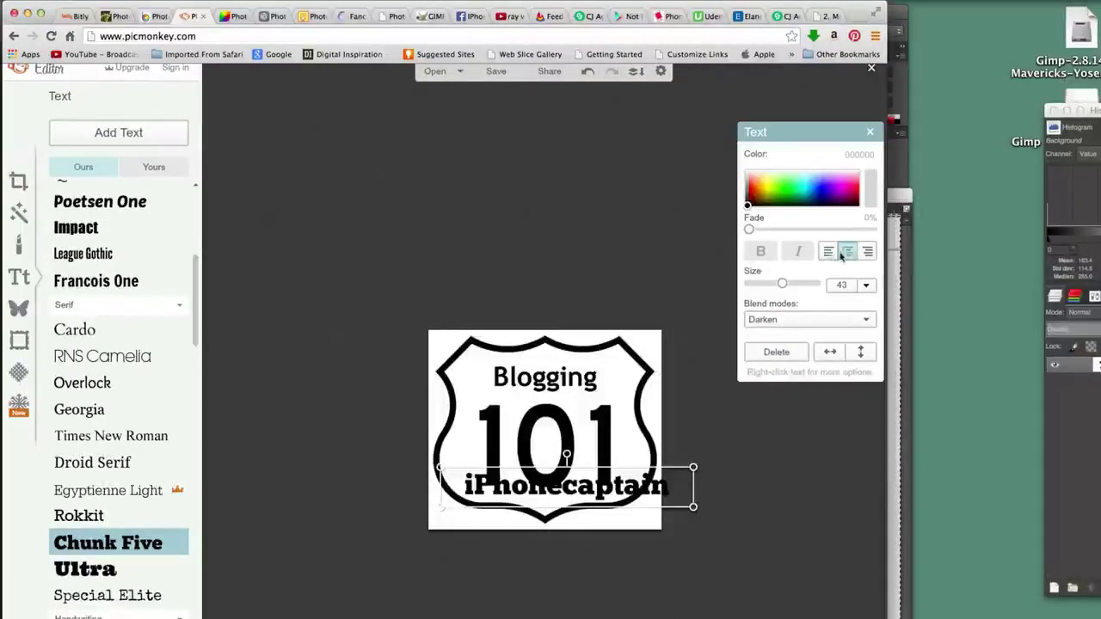
left_click(830, 253)
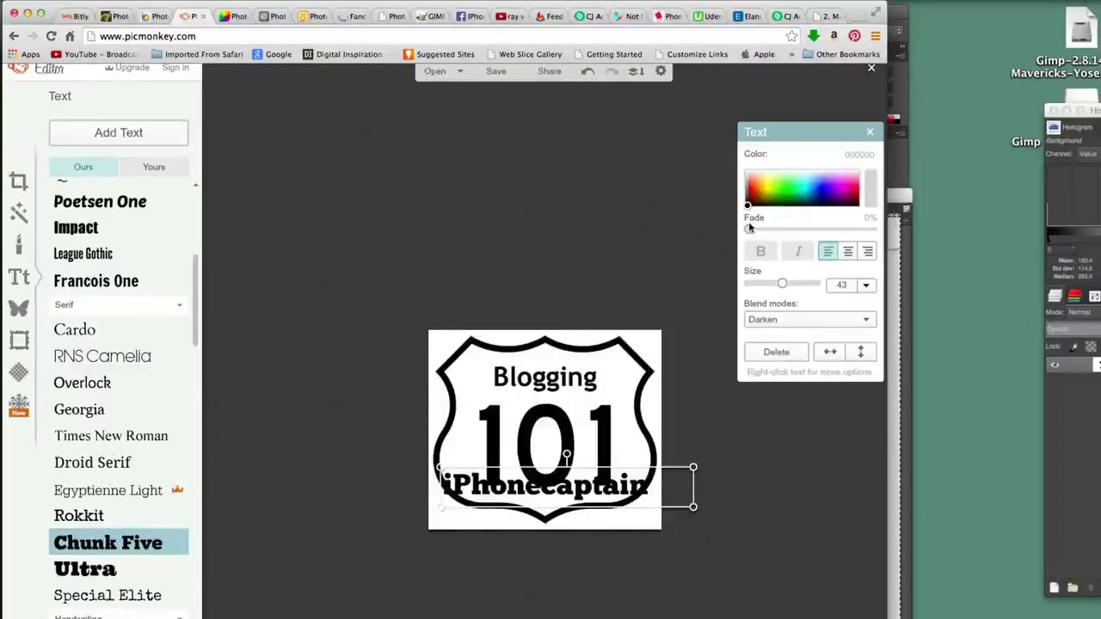
left_click_drag(750, 230, 694, 234)
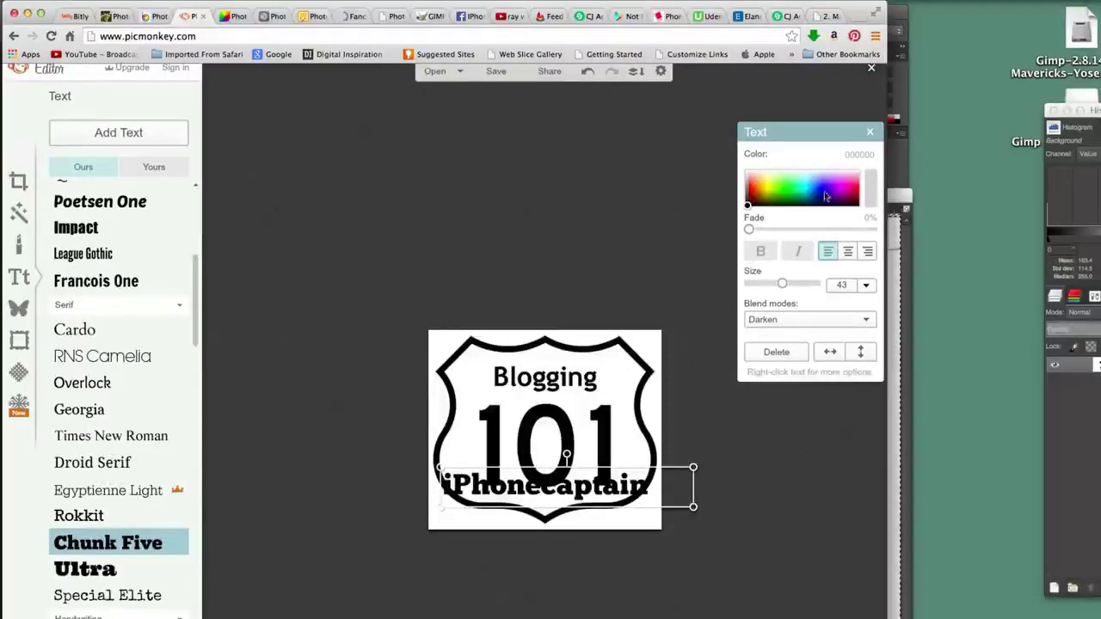
- Color the iPhonecaptain text red (ff452e) and move it to the top of the shield, just above Blogging
left_click(783, 182)
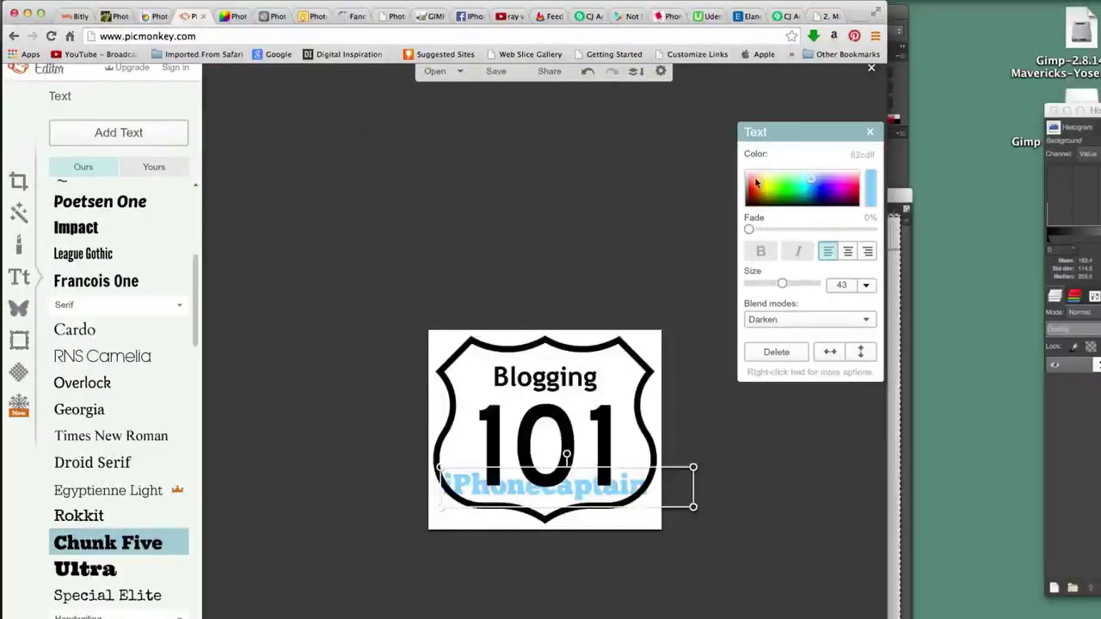
left_click_drag(757, 183, 750, 187)
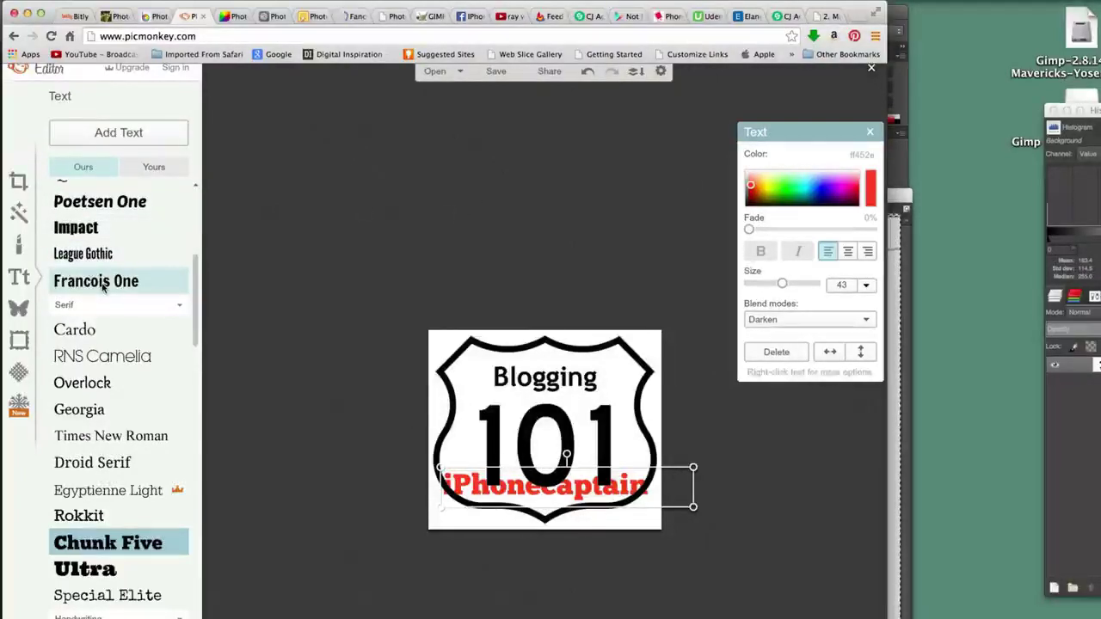
scroll(102, 288, "up", 3)
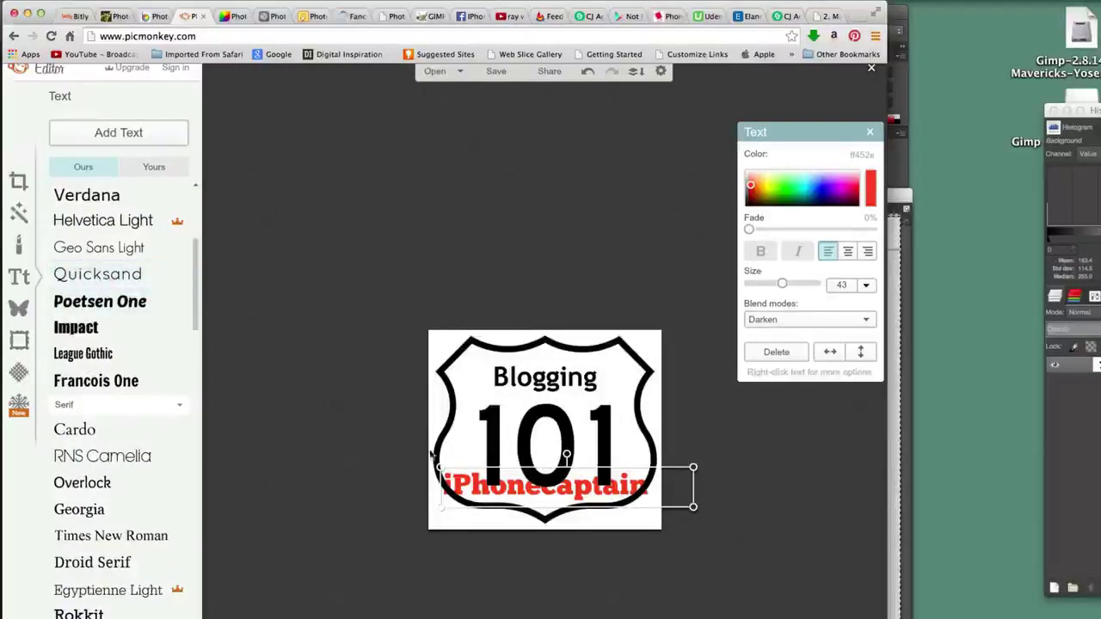
left_click_drag(545, 489, 544, 363)
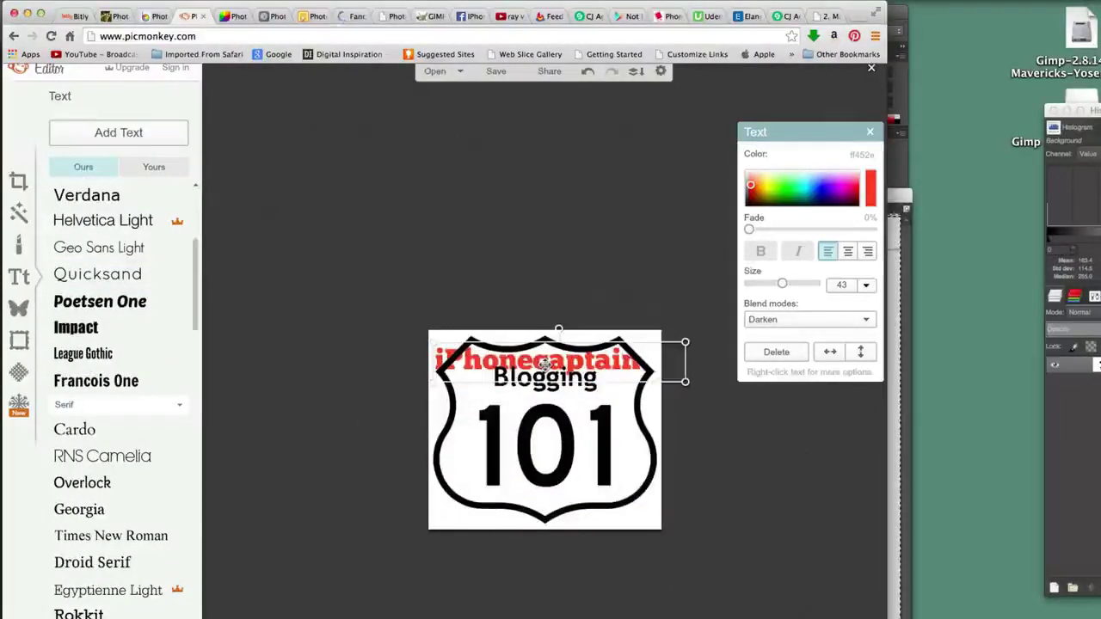
right_click(837, 354)
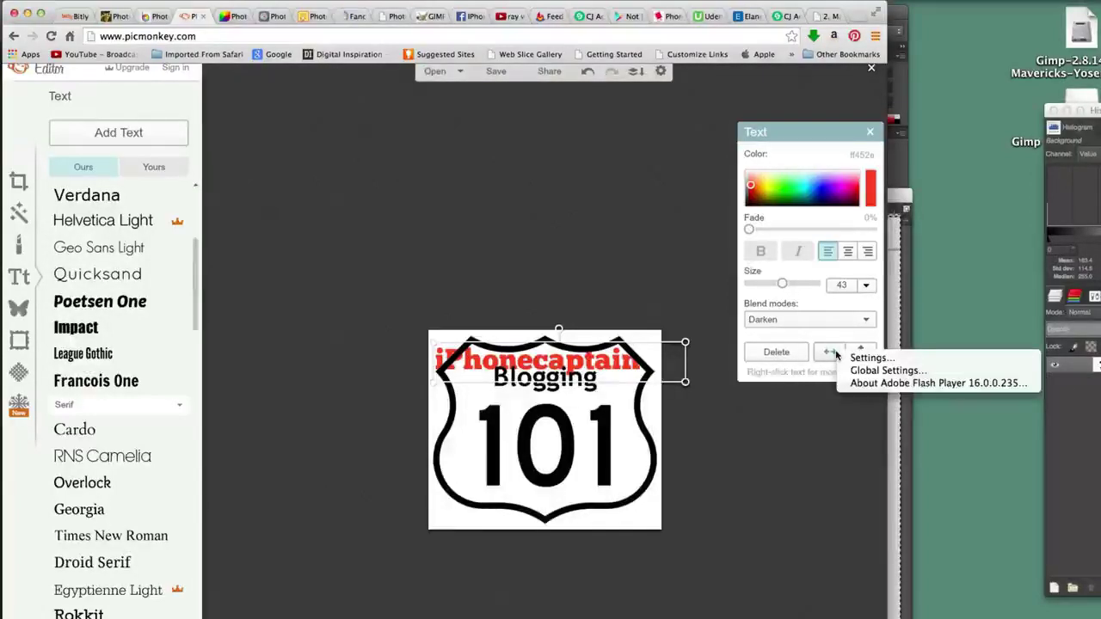
left_click(836, 354)
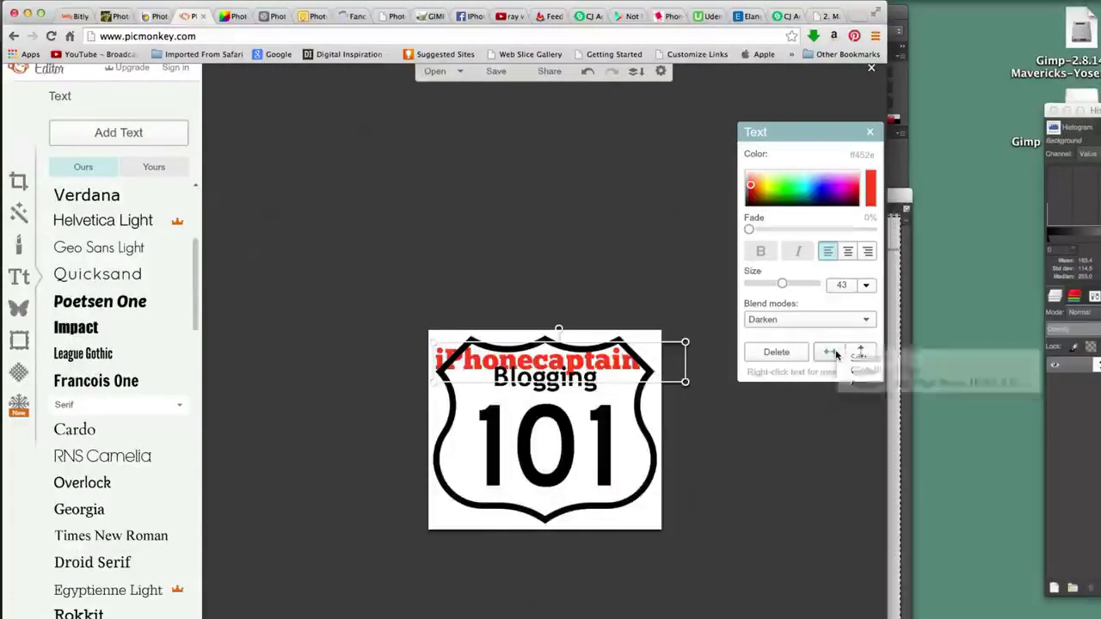
- Flip the iPhonecaptain text horizontally and back again, and merge it into the image
left_click(835, 353)
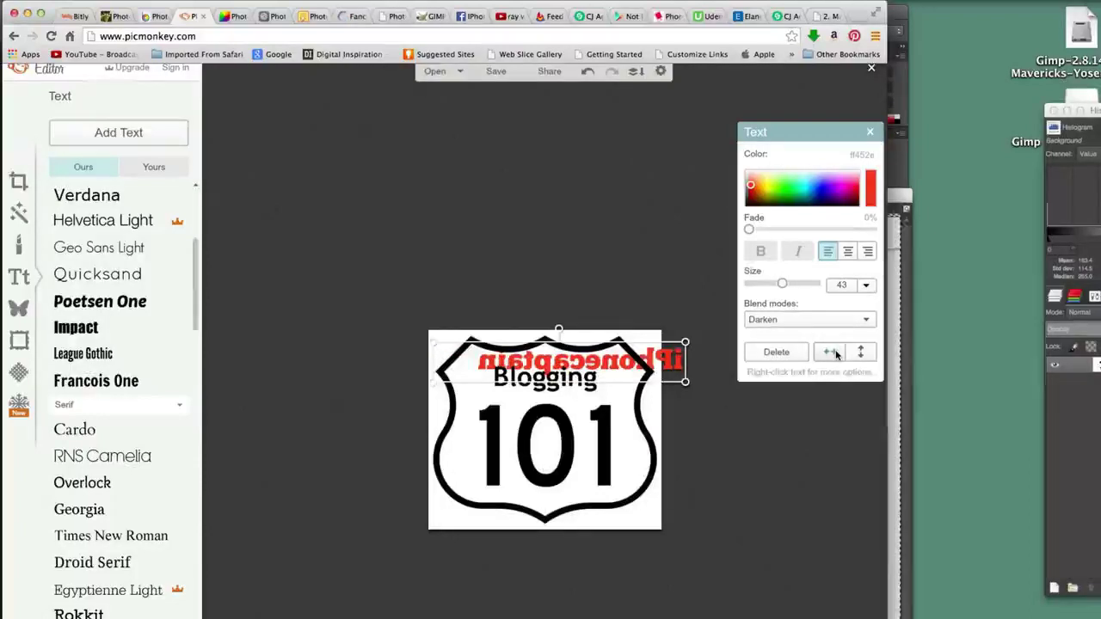
left_click(836, 353)
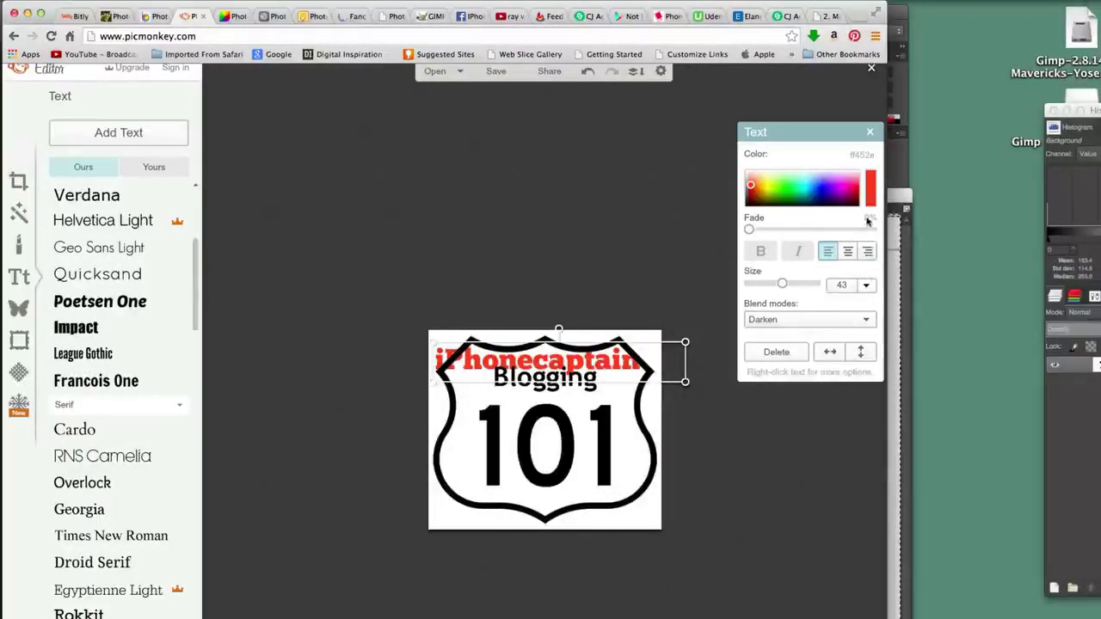
left_click(636, 73)
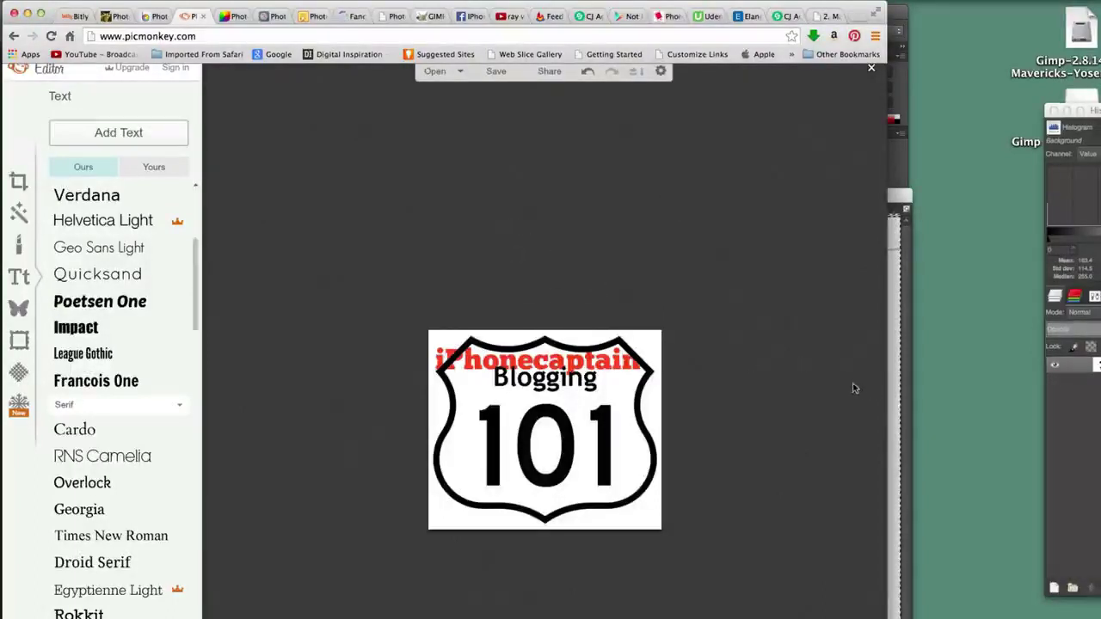
- Add a basic open-headed arrow overlay and place it on the shield beside the start of Blogging, above the first 1
left_click(19, 310)
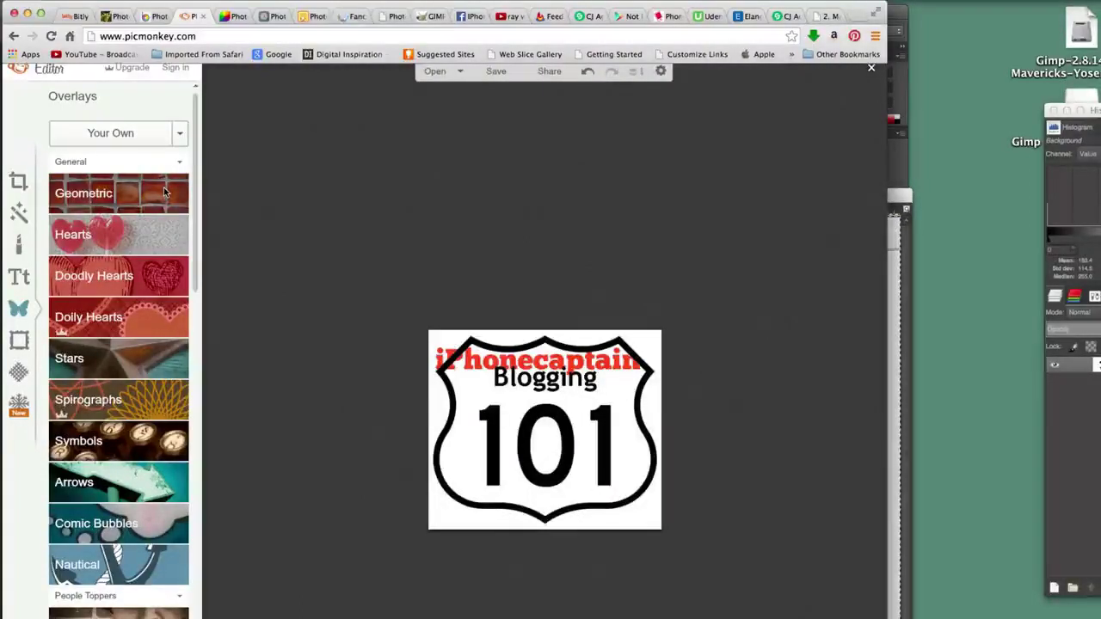
left_click(138, 487)
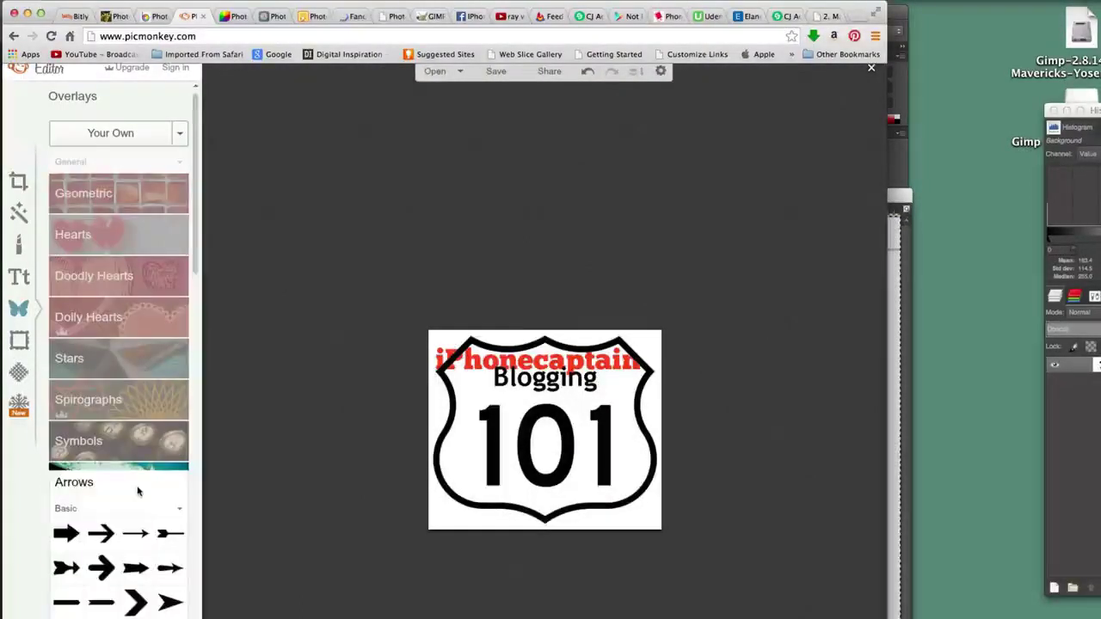
left_click(101, 533)
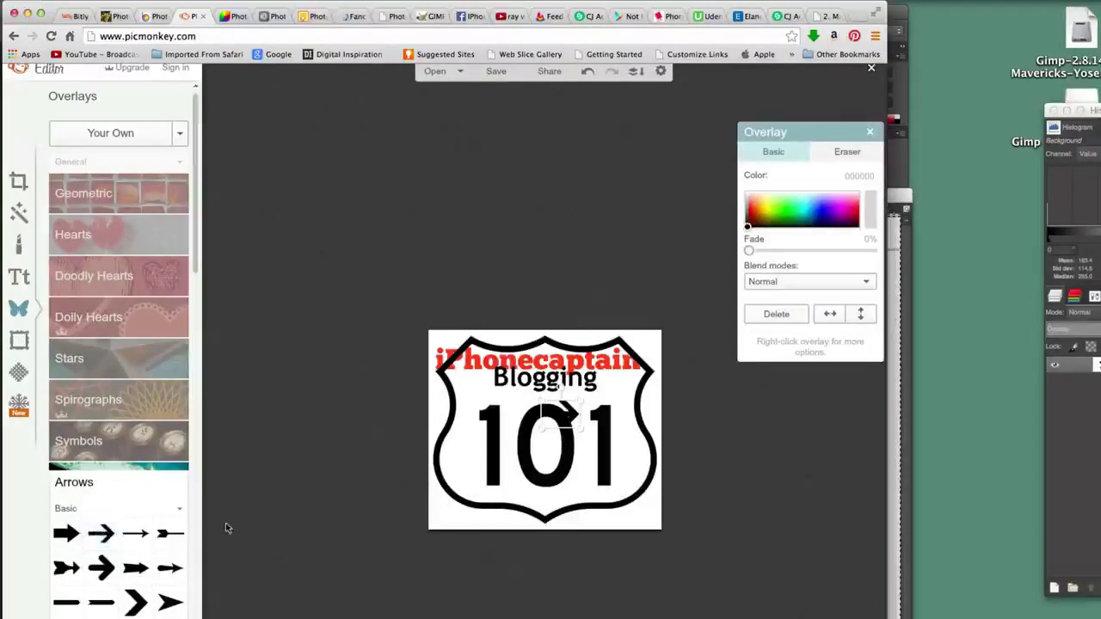
left_click_drag(560, 418, 474, 395)
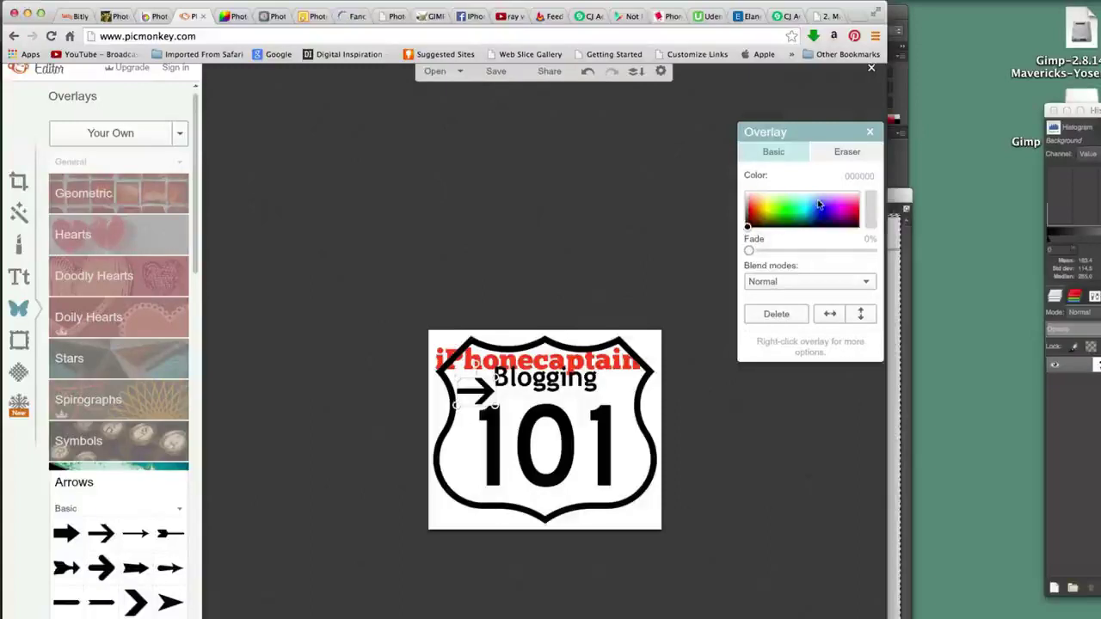
- Color the arrow lime green (c8ff5d) and set its blend mode to Darken
left_click(774, 204)
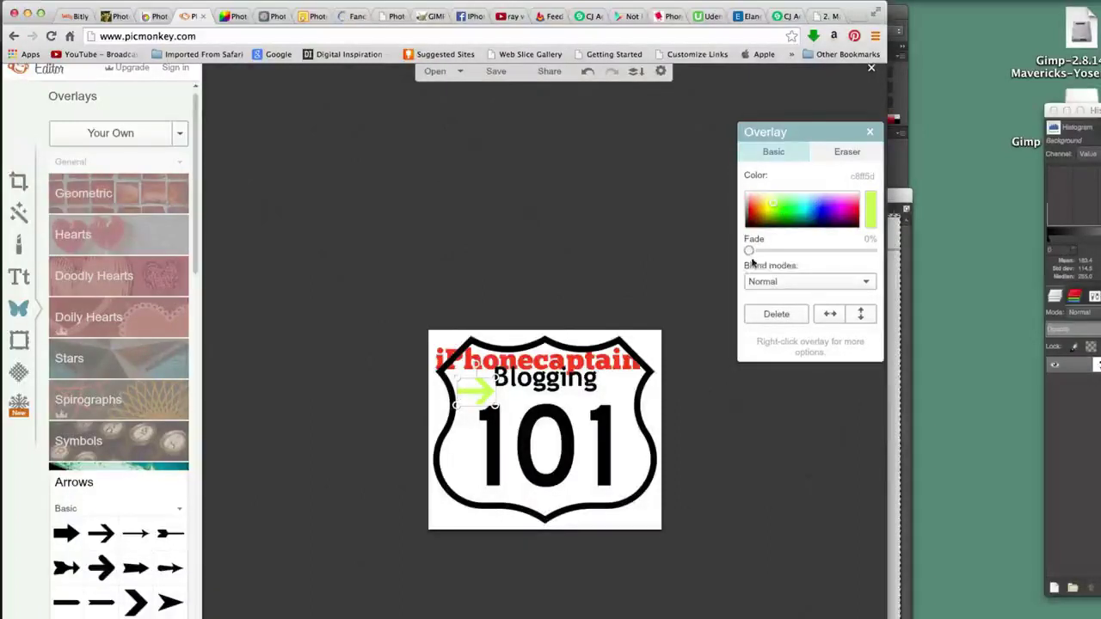
left_click(795, 282)
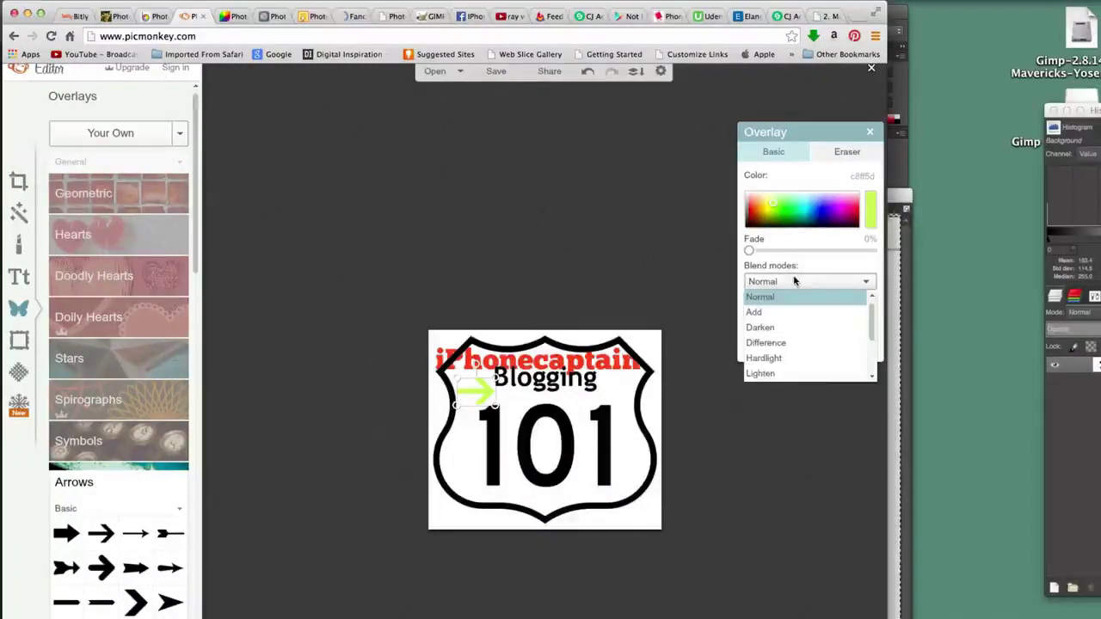
left_click(791, 327)
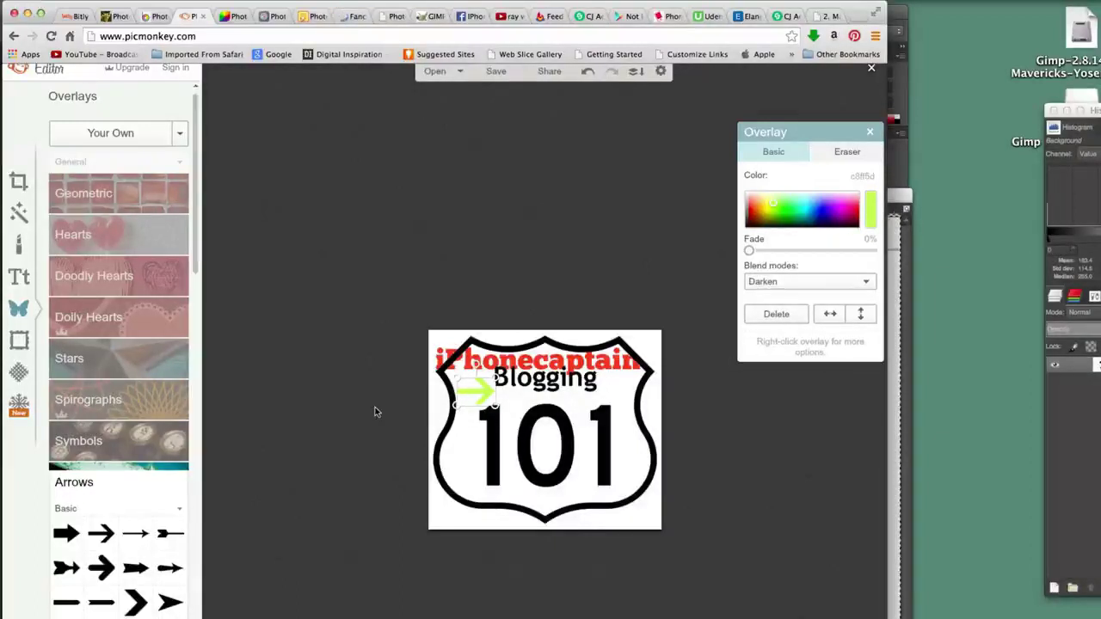
- Add a second overlay, the thick black block arrow, and place it in the lower-left corner of the image
left_click(65, 535)
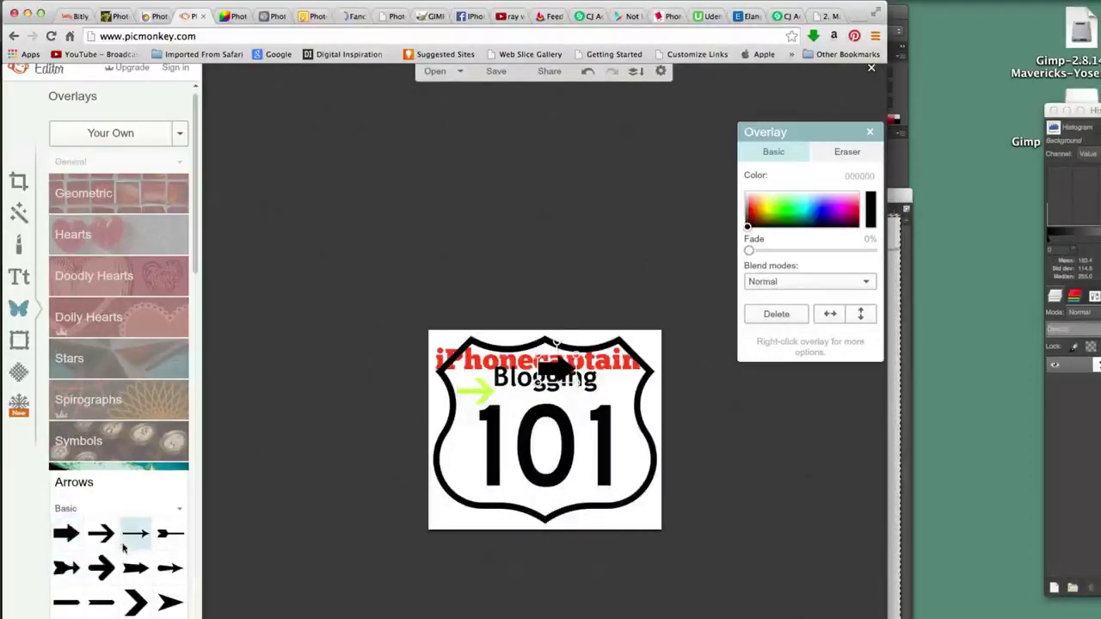
left_click_drag(561, 372, 450, 521)
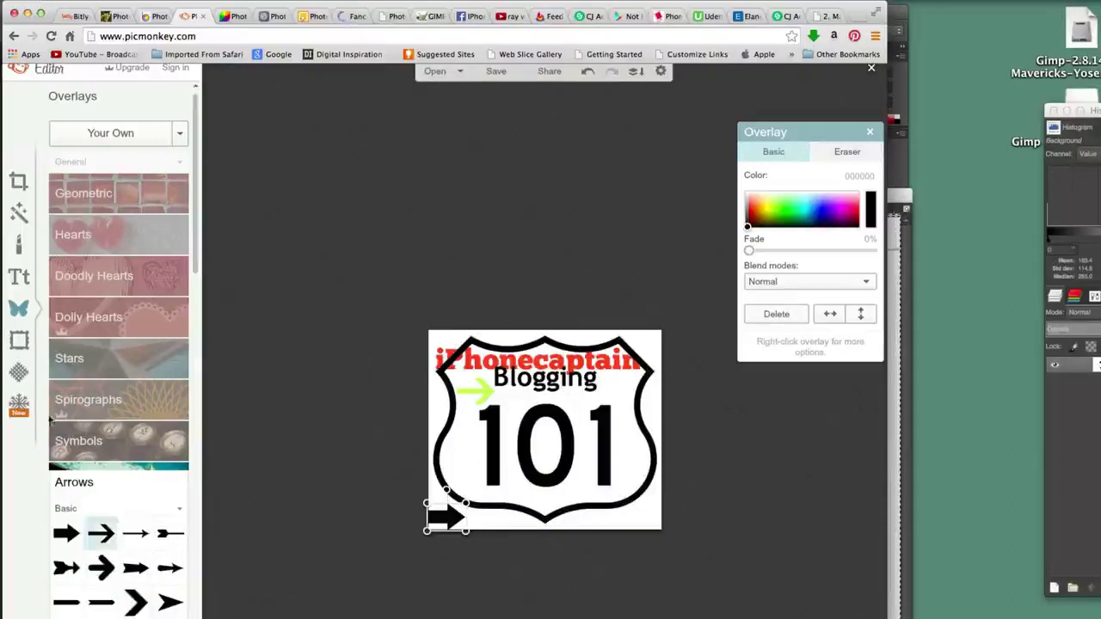
- Start a texture of your own, try the paint brush on the zero of 101, and switch the brush from Original to Effect
left_click(20, 373)
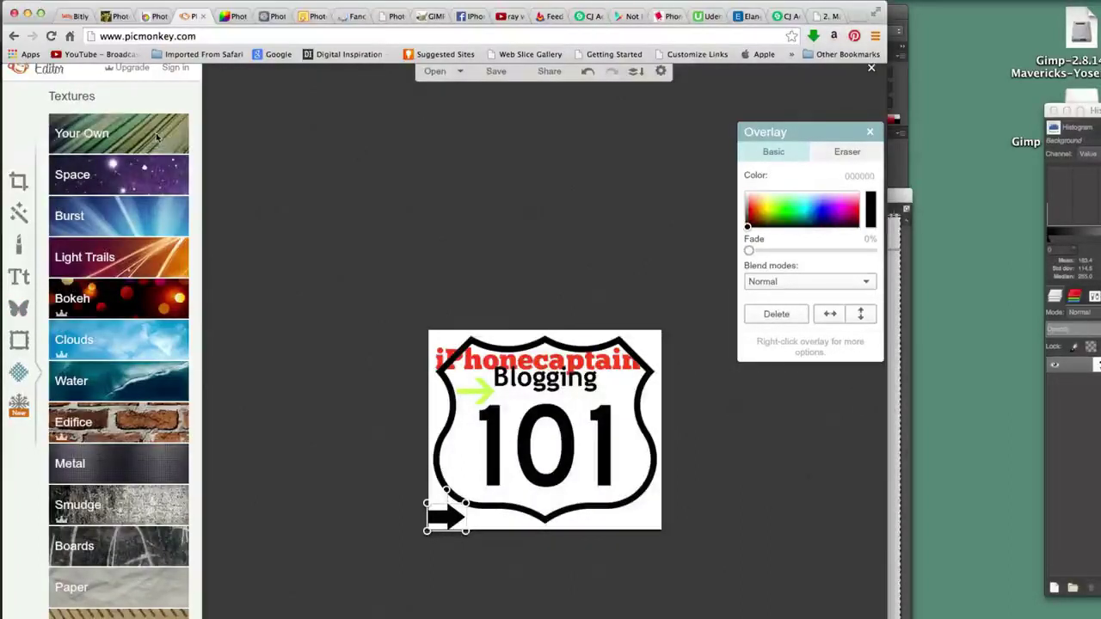
left_click(95, 137)
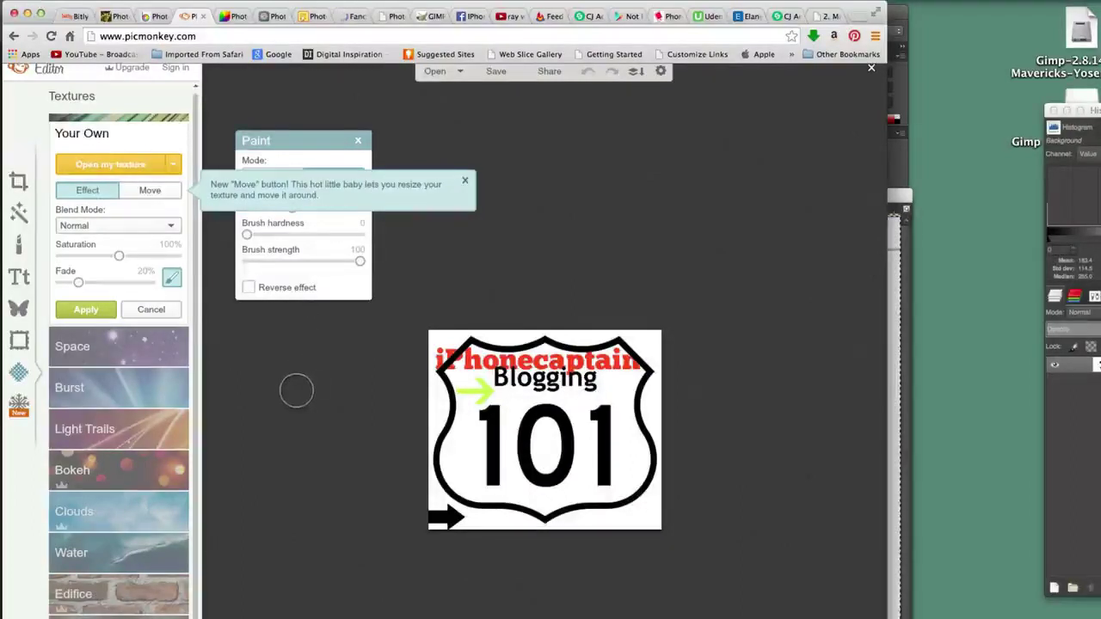
left_click(573, 443)
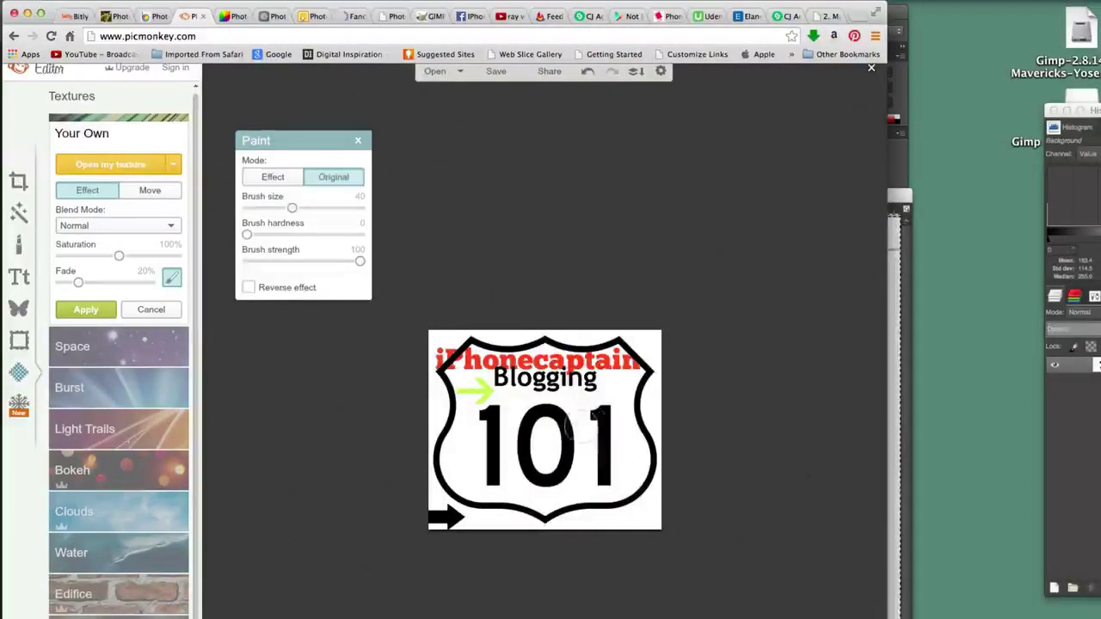
mouse_move(572, 443)
left_mouse_down()
mouse_move(551, 426)
mouse_move(529, 456)
mouse_move(527, 443)
left_mouse_up()
left_click(269, 176)
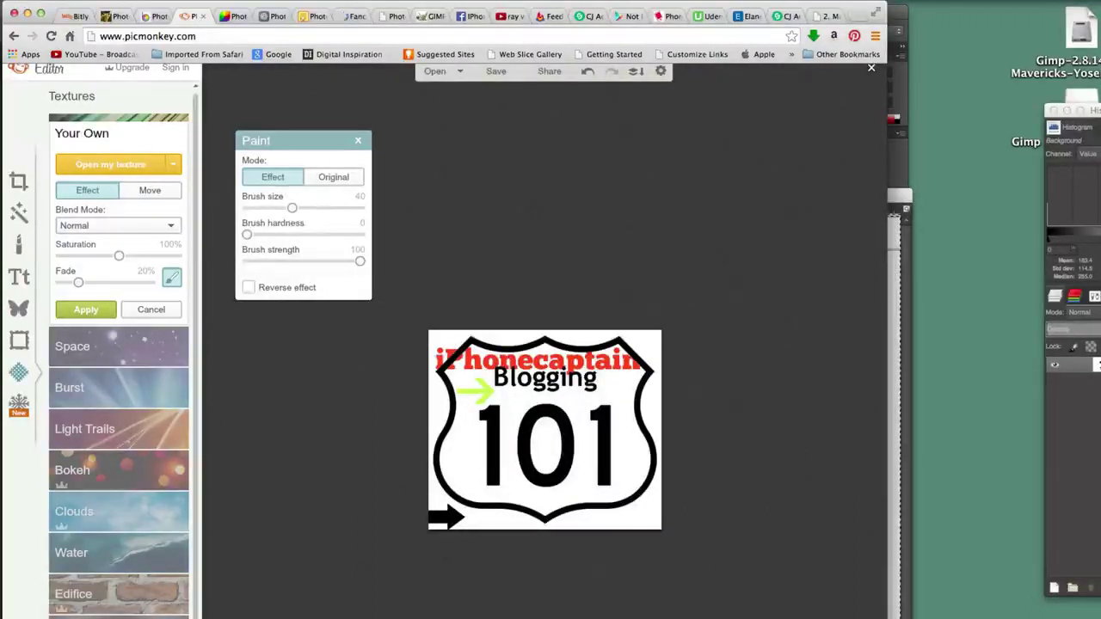
- Apply the pending own texture, and overlay the purple Space texture on the image in Multiply mode with a stronger fade
left_click(107, 350)
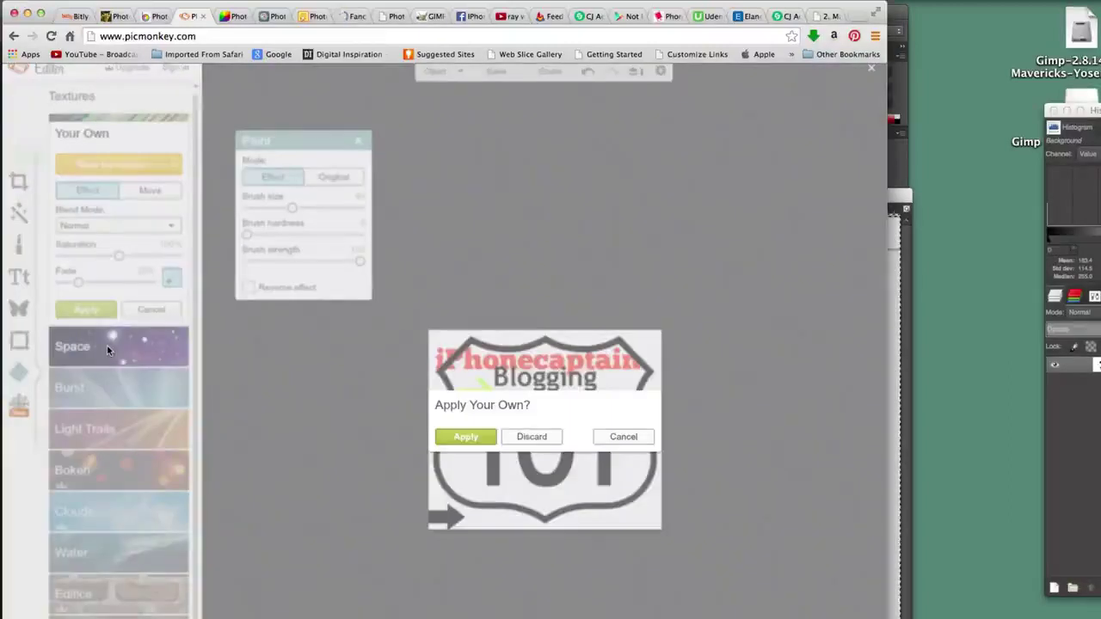
left_click(465, 438)
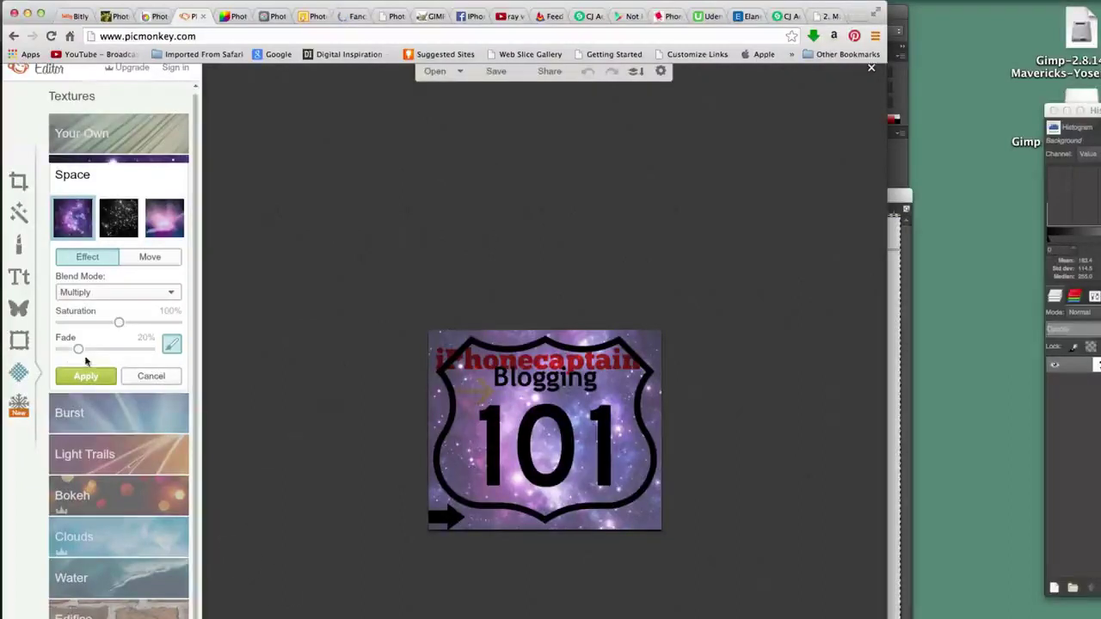
mouse_move(77, 350)
left_mouse_down()
mouse_move(116, 351)
mouse_move(97, 353)
left_mouse_up()
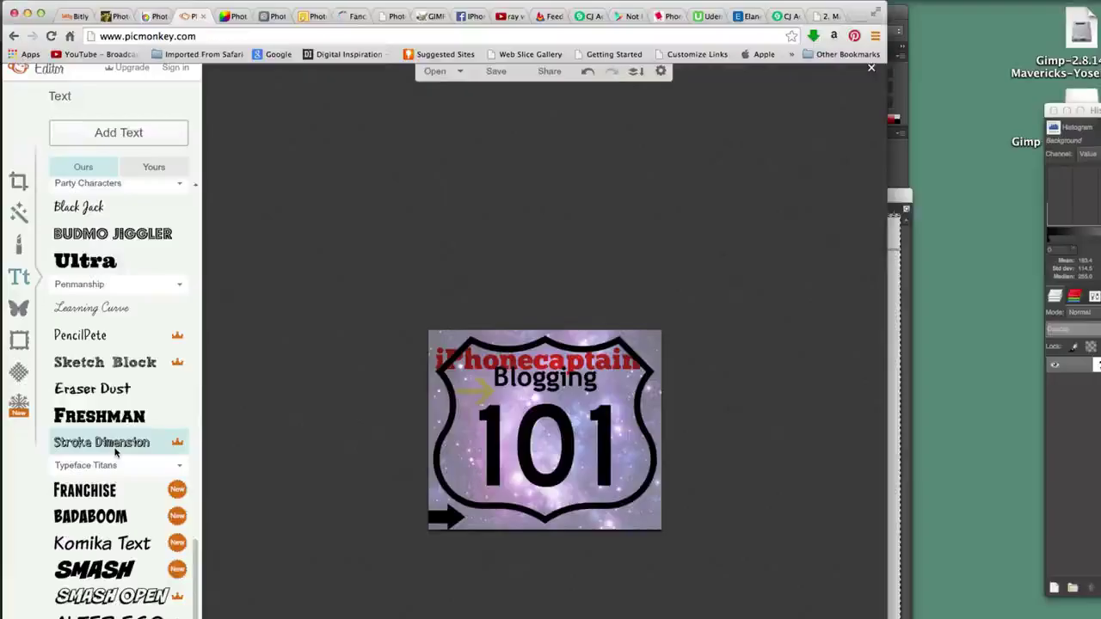
- Look through the available text fonts, examine the textured image up close, and select the Georgia font
scroll(116, 451, "down", 5)
scroll(115, 452, "down", 10)
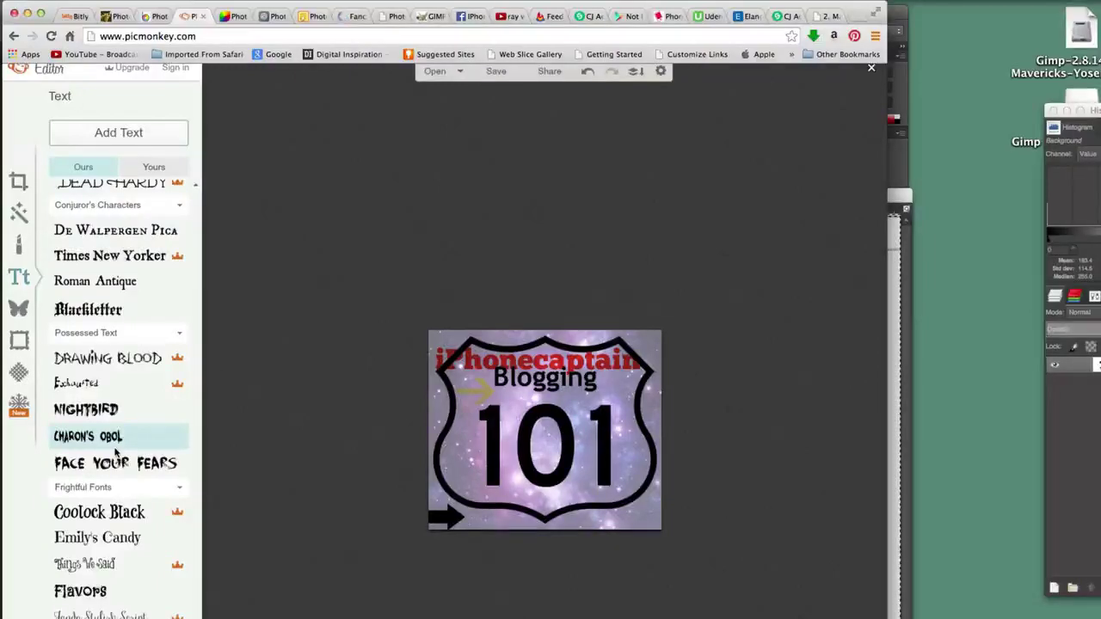
scroll(115, 452, "down", 15)
scroll(440, 311, "up", 3)
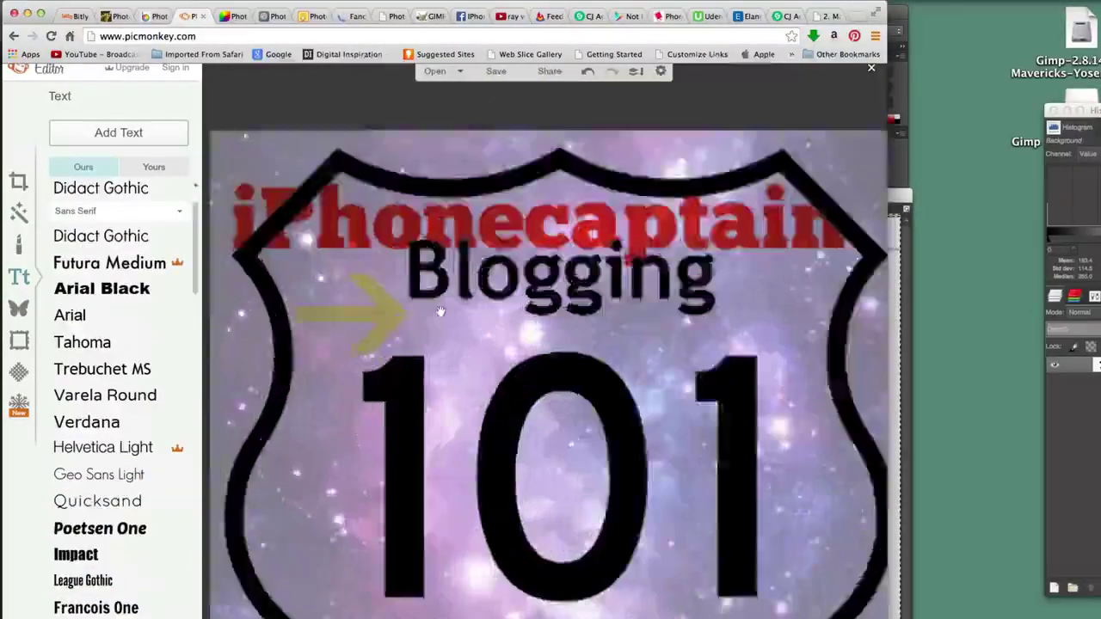
scroll(440, 311, "up", 3)
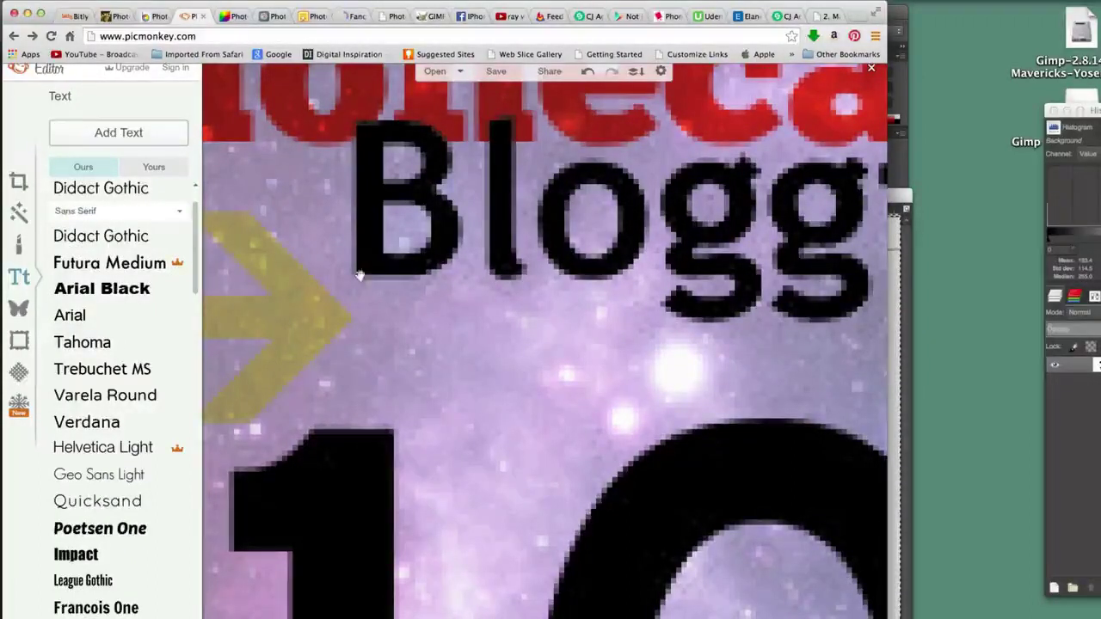
scroll(94, 448, "down", 8)
scroll(94, 454, "up", 6)
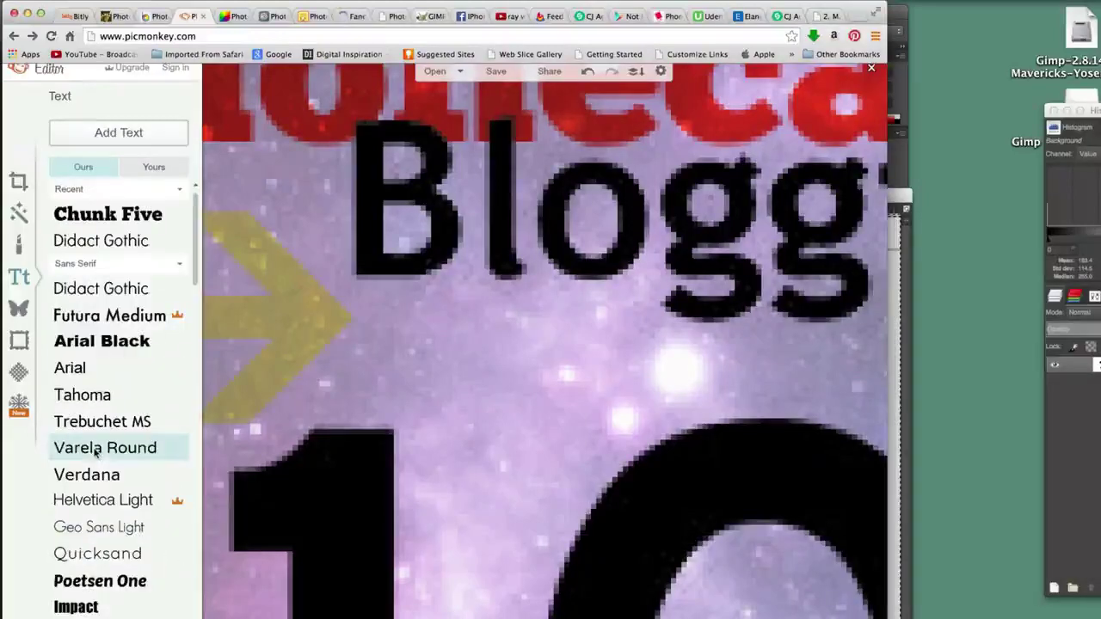
scroll(94, 454, "down", 6)
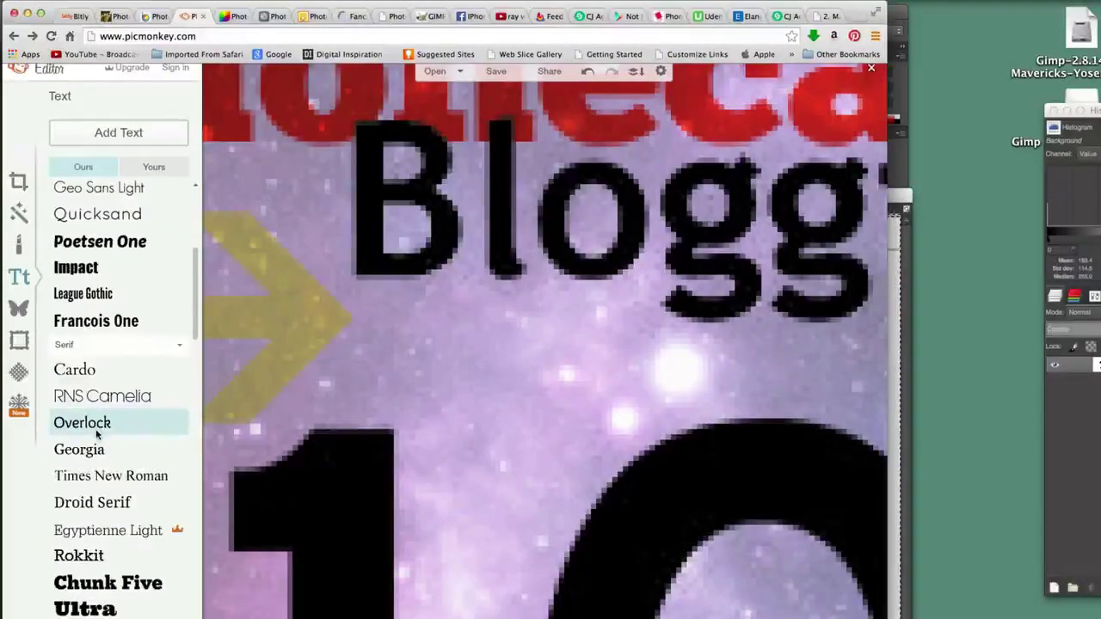
left_click(77, 456)
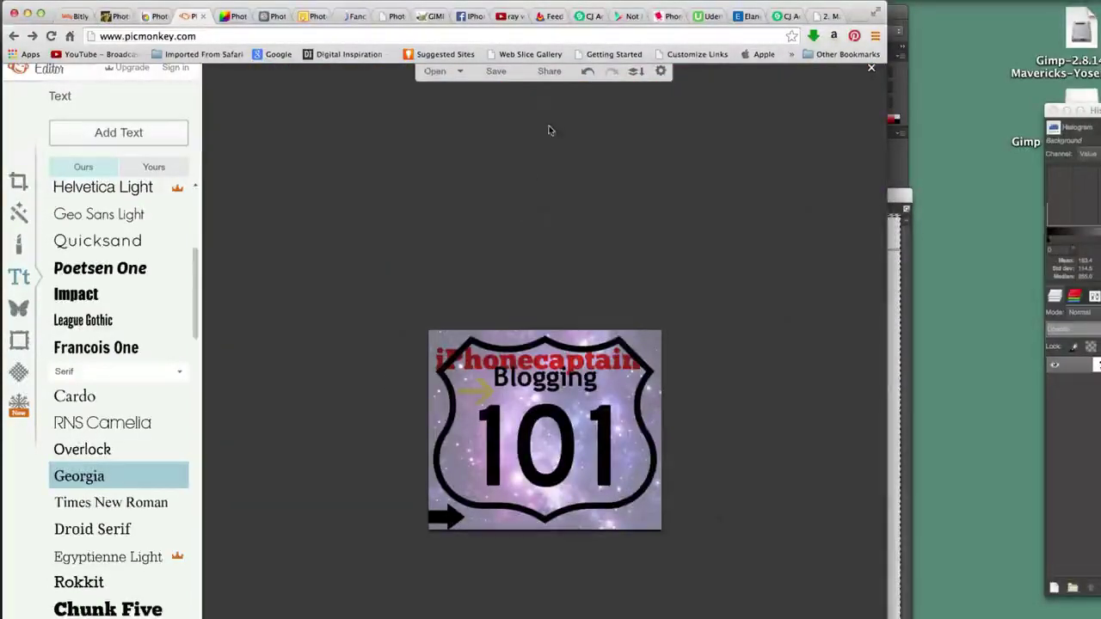
- Save the image as blogging101.jpg in Pierce quality at 350 x 300 px to the Saves folder in Dropbox
left_click(495, 71)
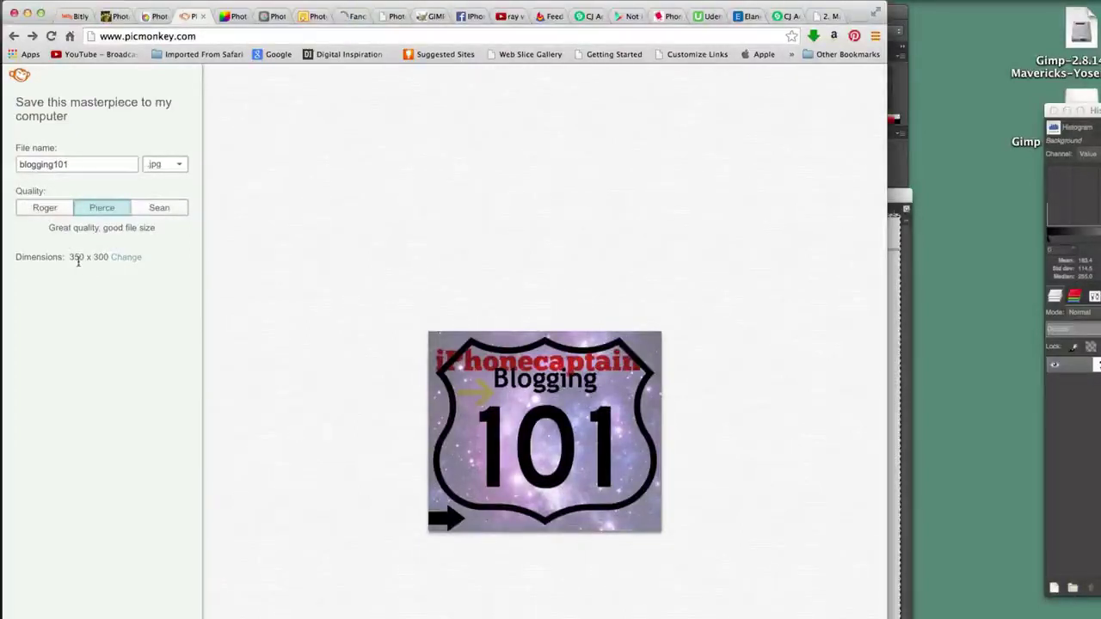
left_click(125, 258)
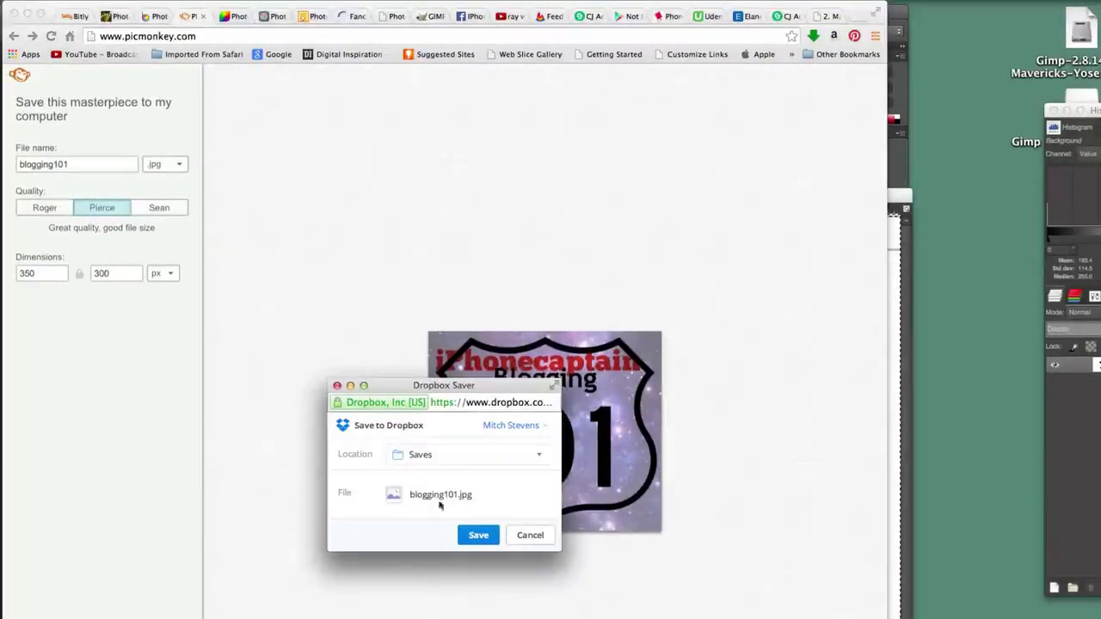
left_click(473, 537)
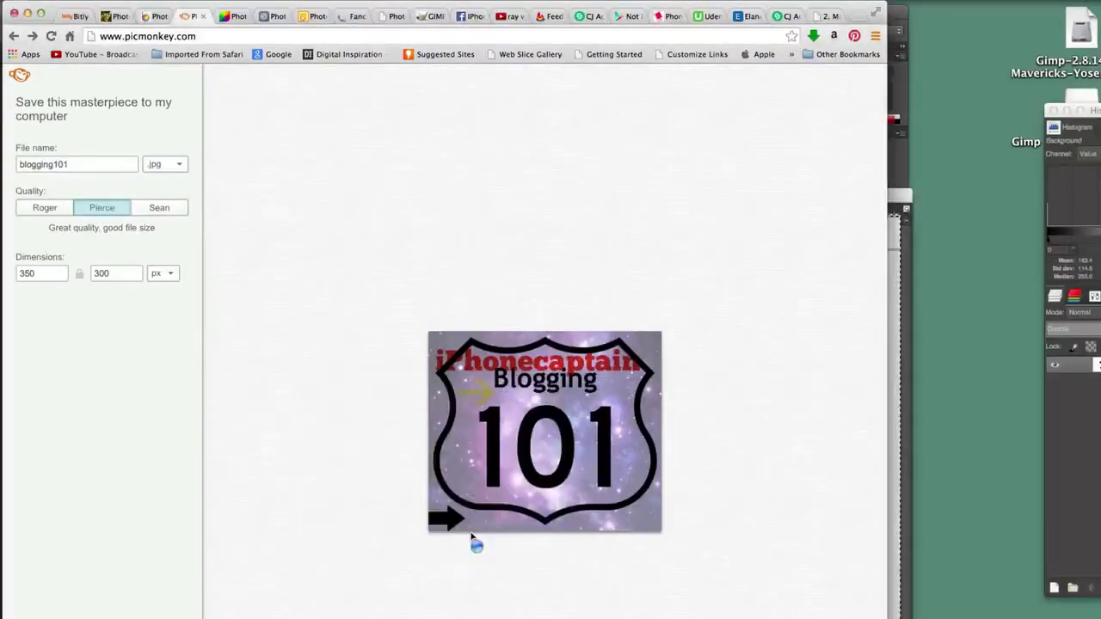